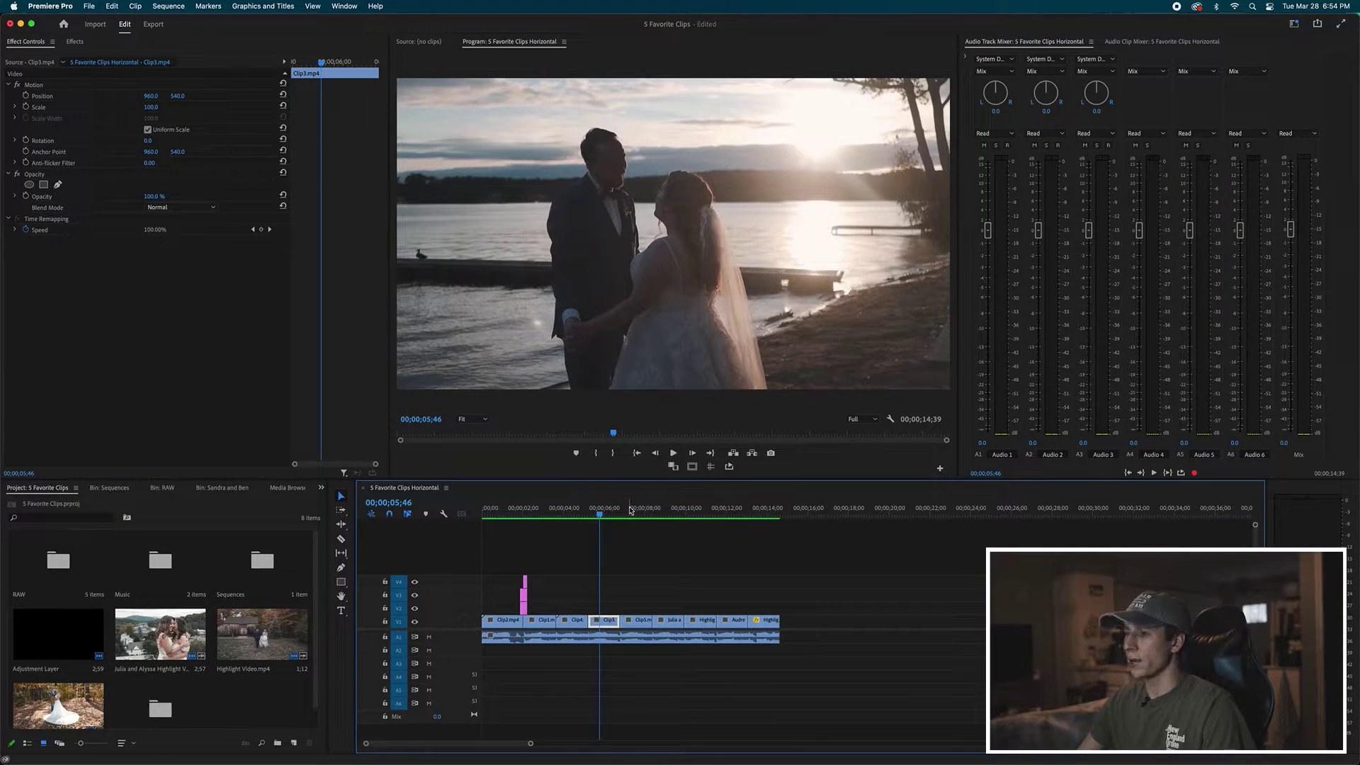
# Preview Clip4 and the lake shot in Clip3 by playing the sequence.
pyautogui.click(569, 507)
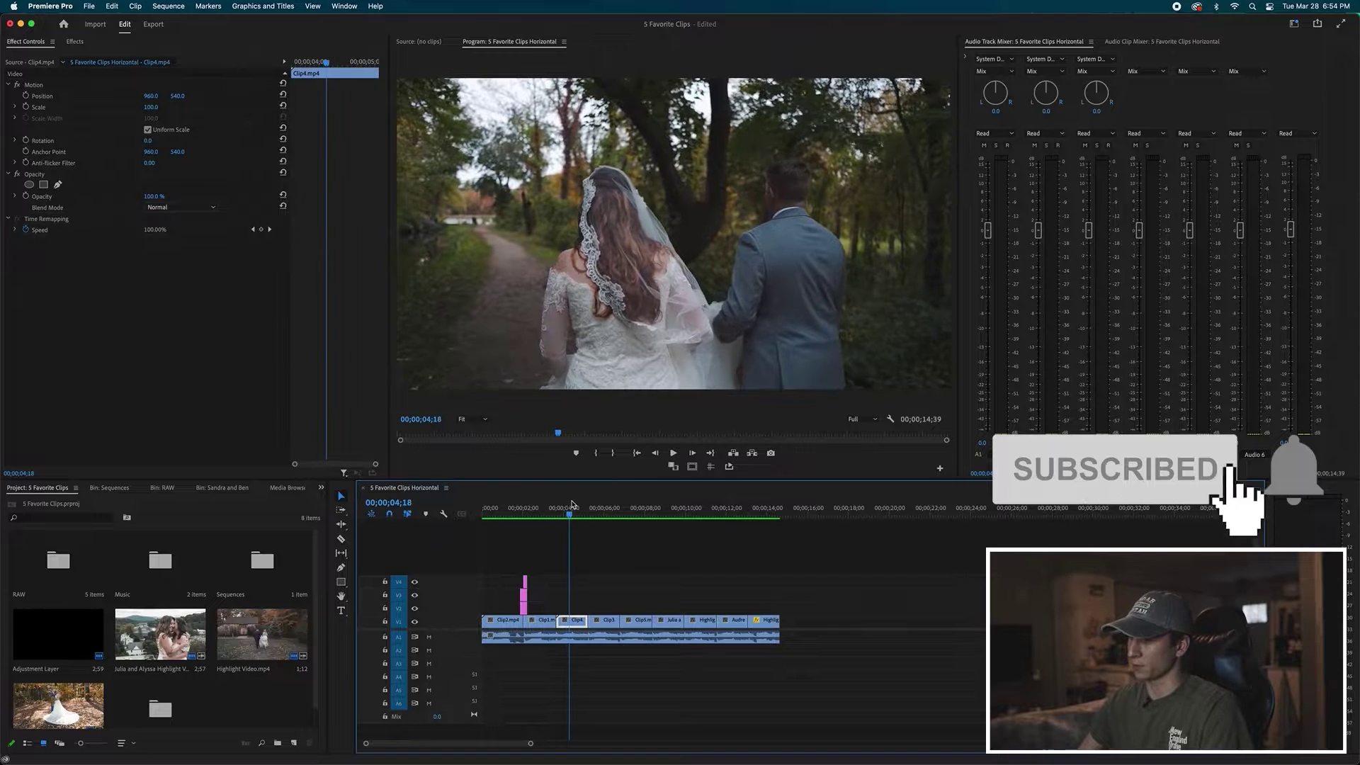
pyautogui.click(602, 507)
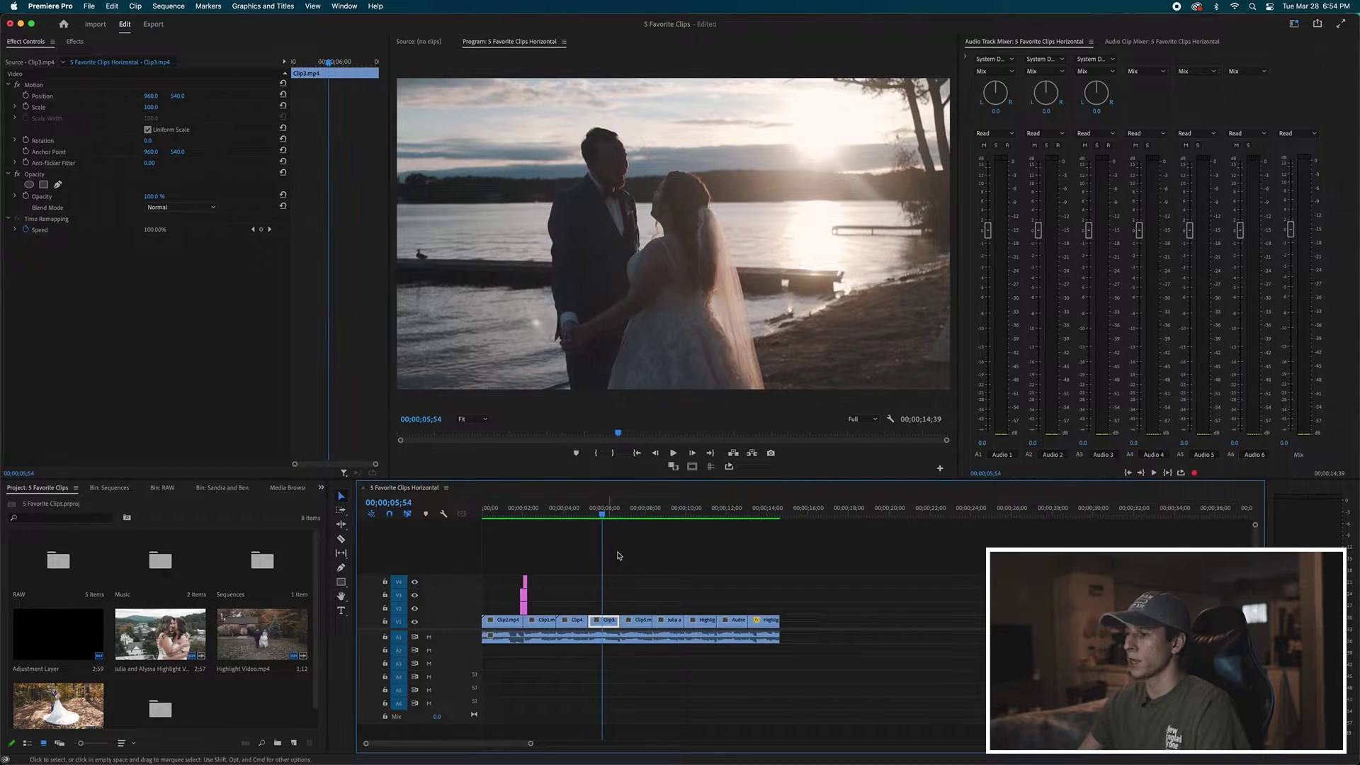
pyautogui.press('space')
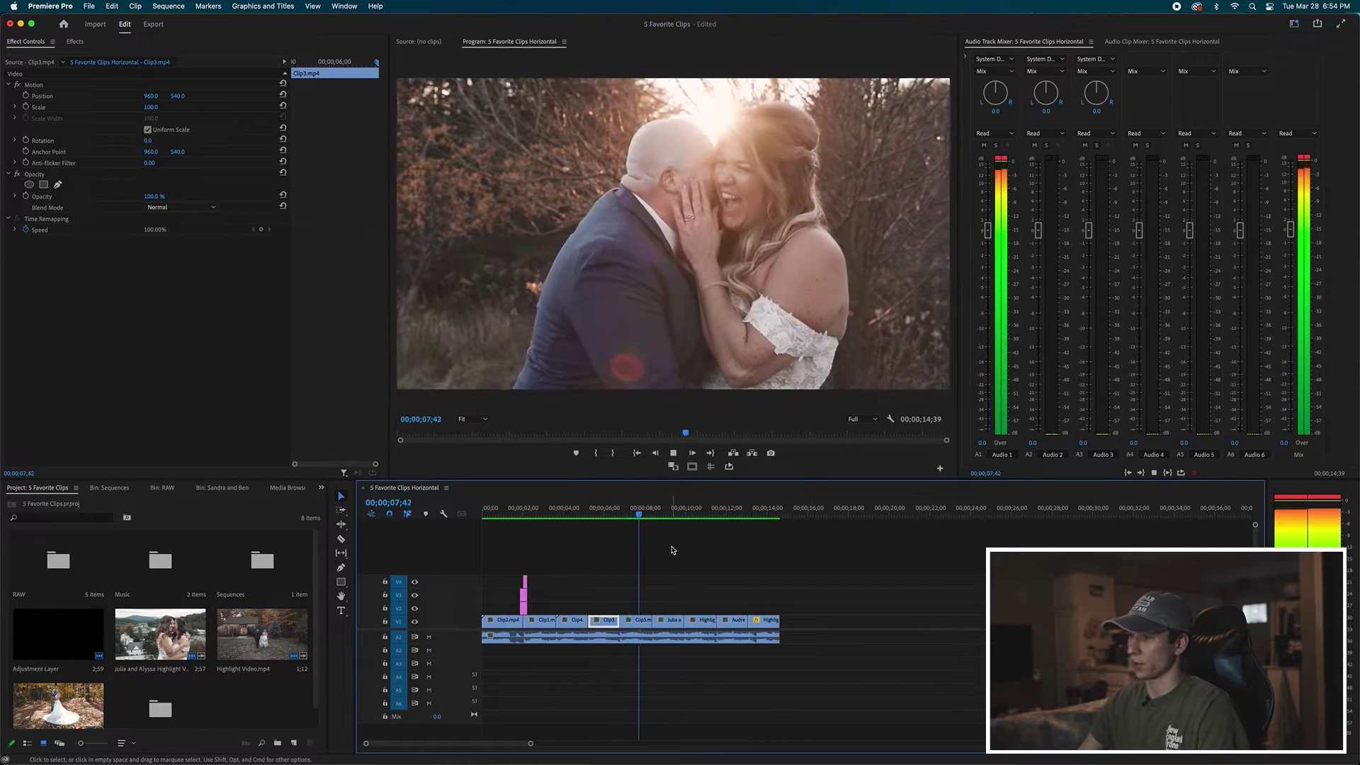
pyautogui.moveTo(638, 508)
pyautogui.mouseDown()
pyautogui.moveTo(586, 508)
pyautogui.moveTo(610, 510)
pyautogui.mouseUp()
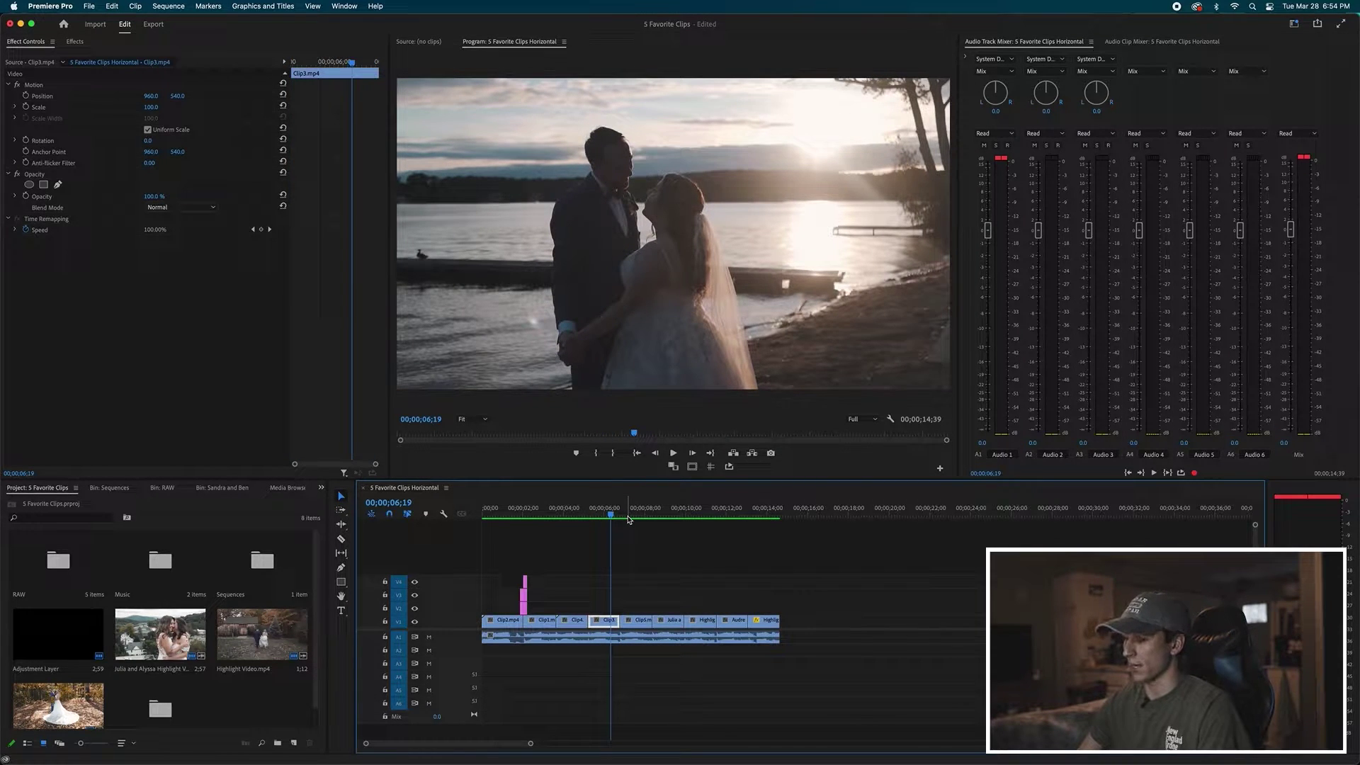
pyautogui.click(626, 559)
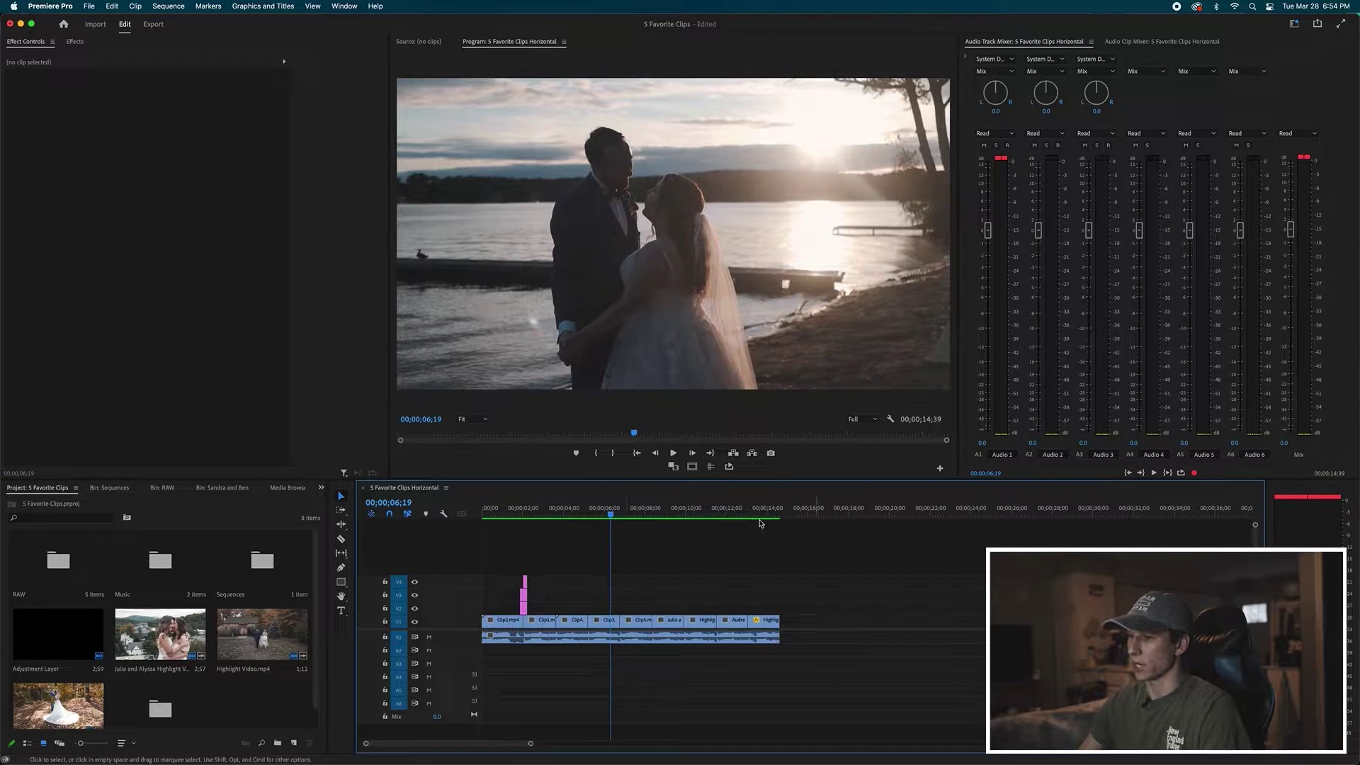
# Switch the sequence to Custom editing mode at 1080×1920 and accept deleting previews.
pyautogui.click(589, 509)
pyautogui.click(614, 618)
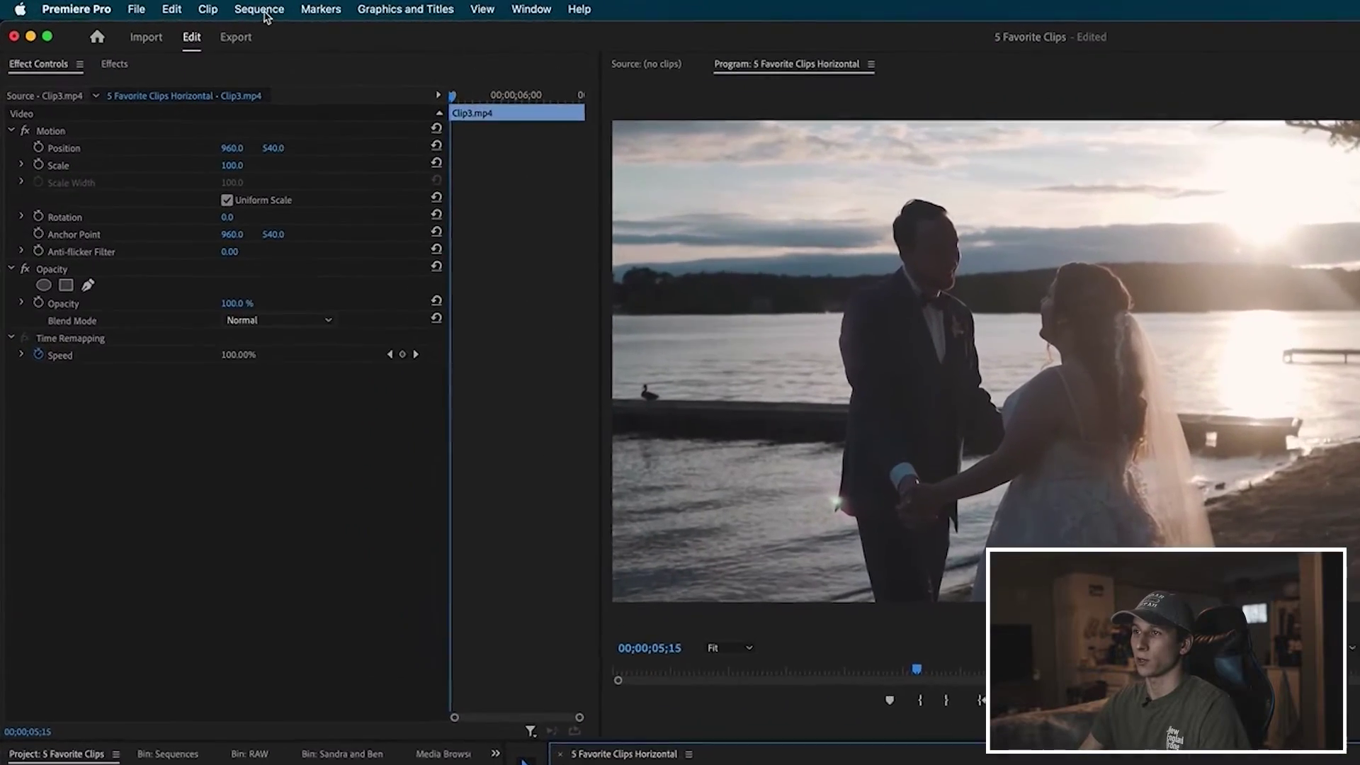
pyautogui.click(168, 7)
pyautogui.click(284, 38)
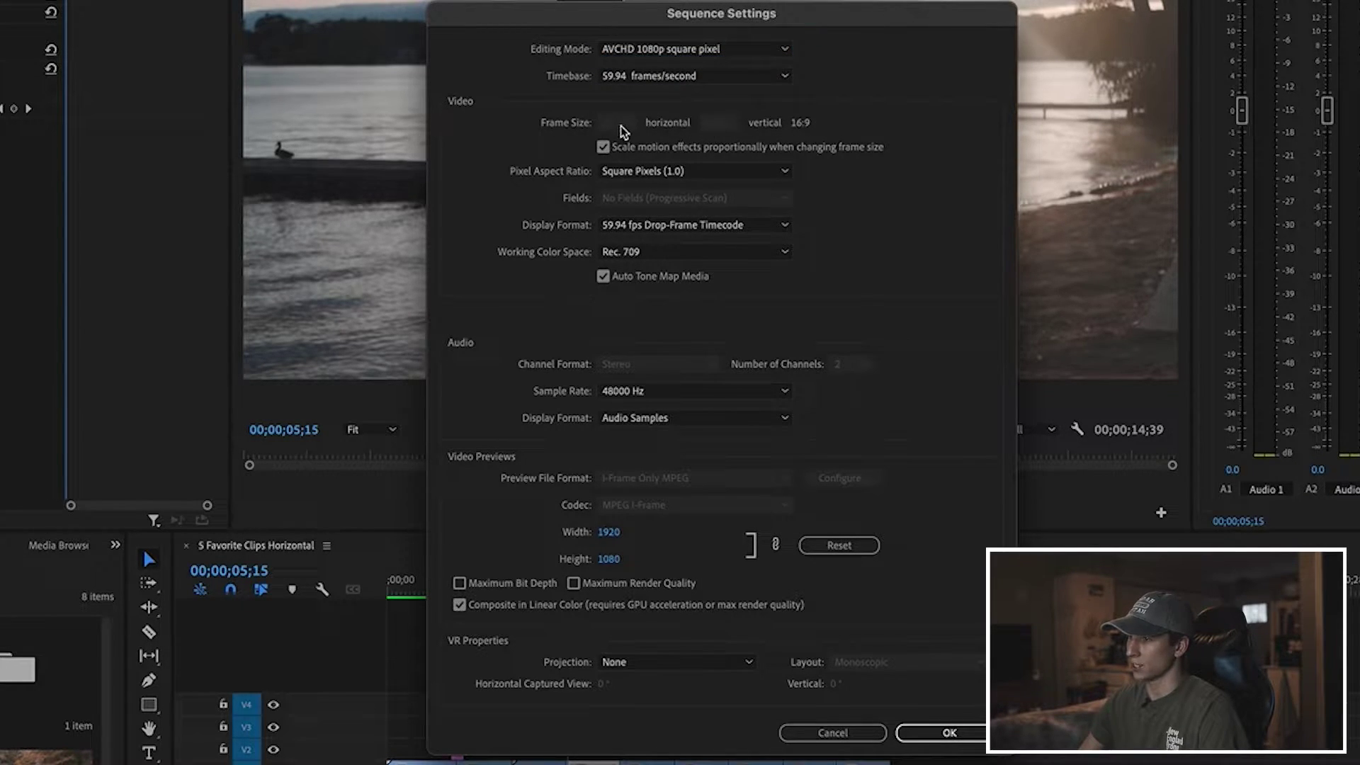
pyautogui.click(631, 49)
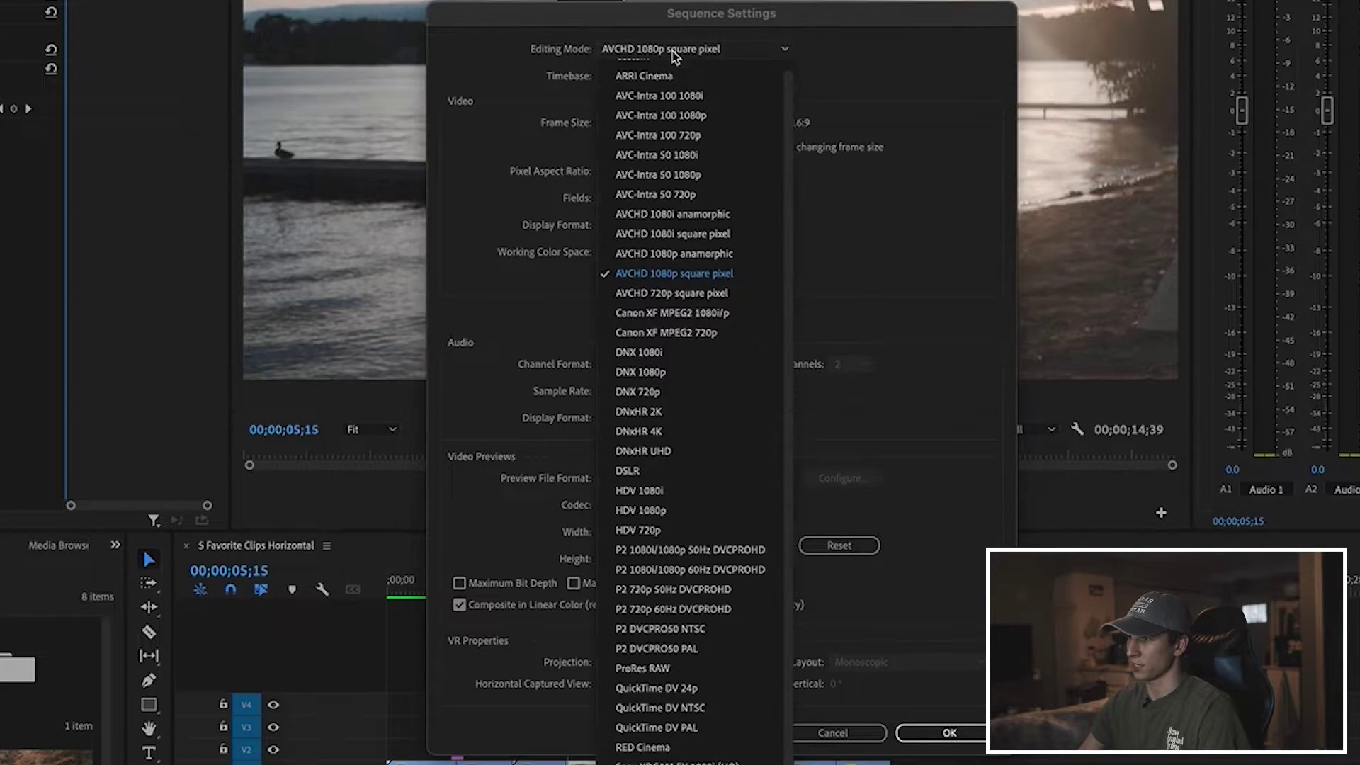
pyautogui.click(636, 69)
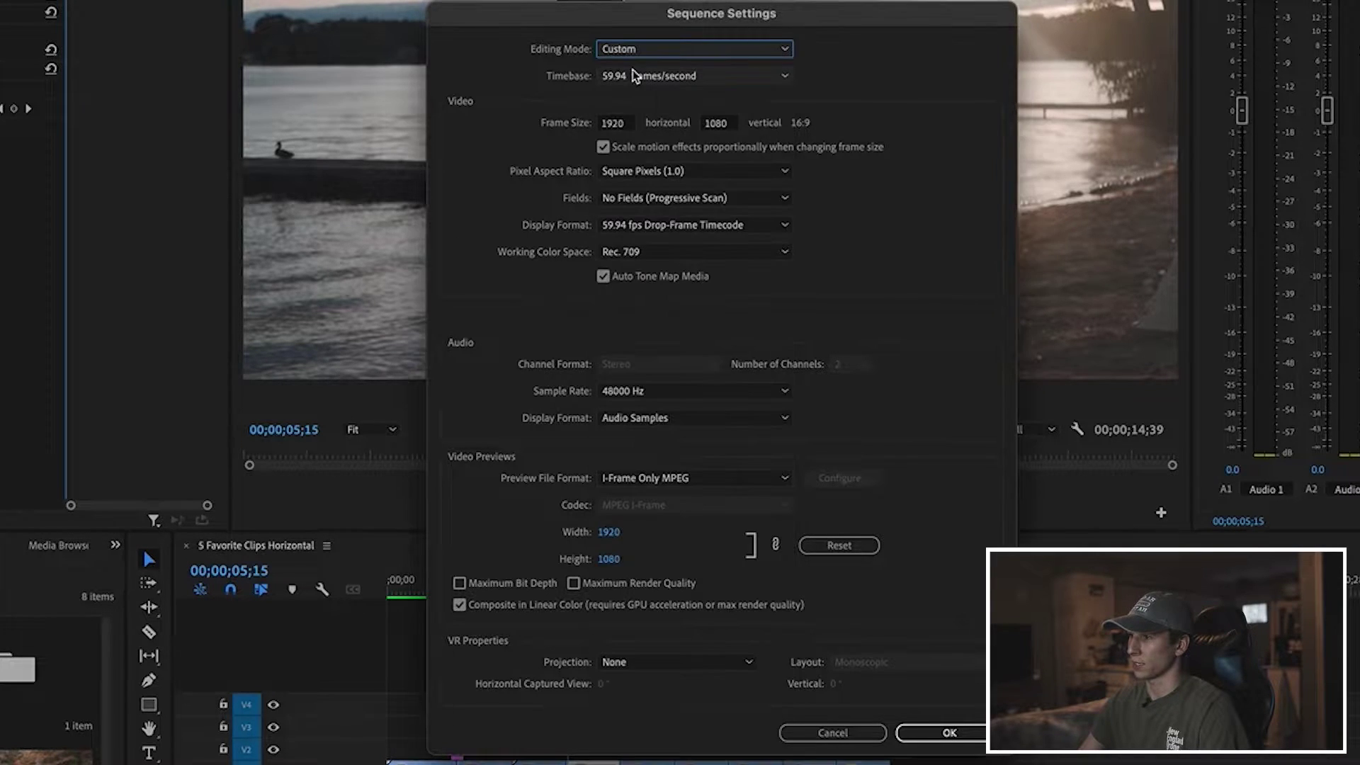
pyautogui.click(633, 124)
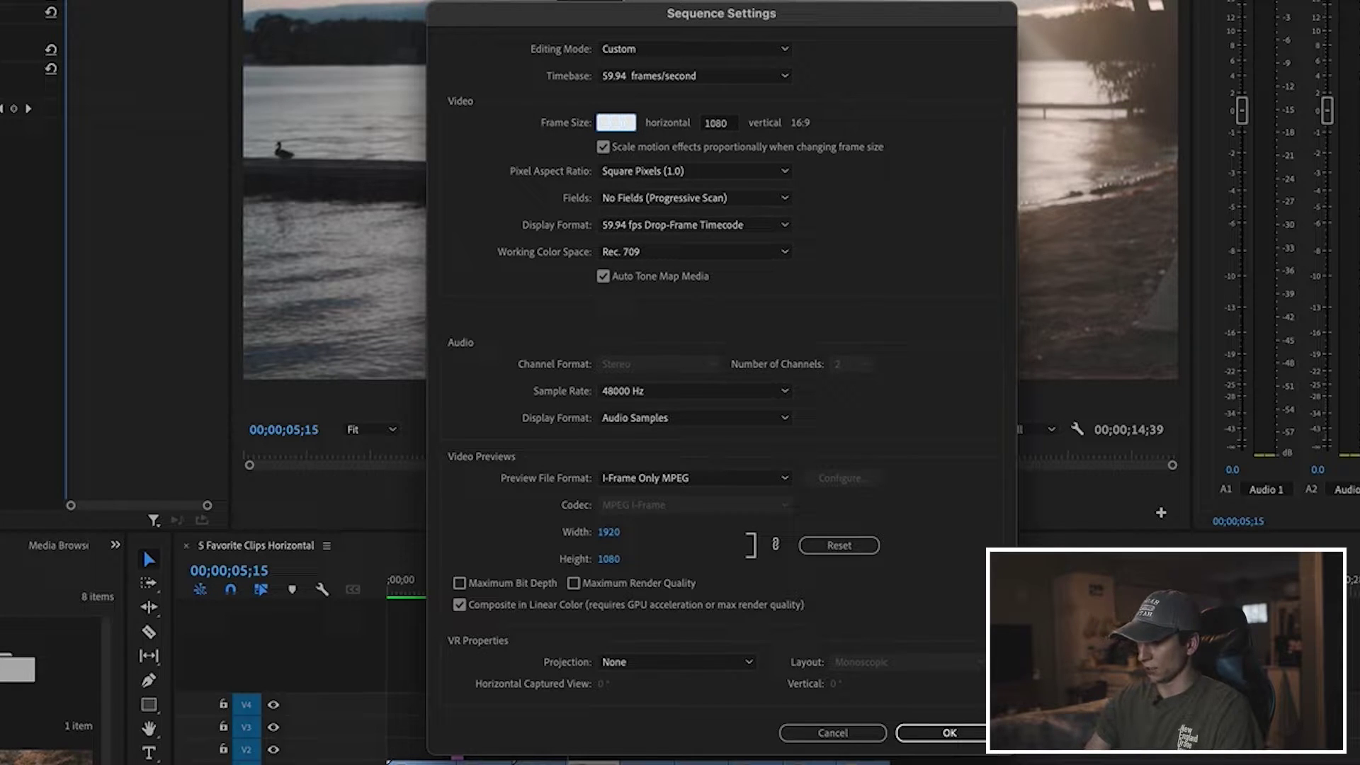
pyautogui.click(718, 124)
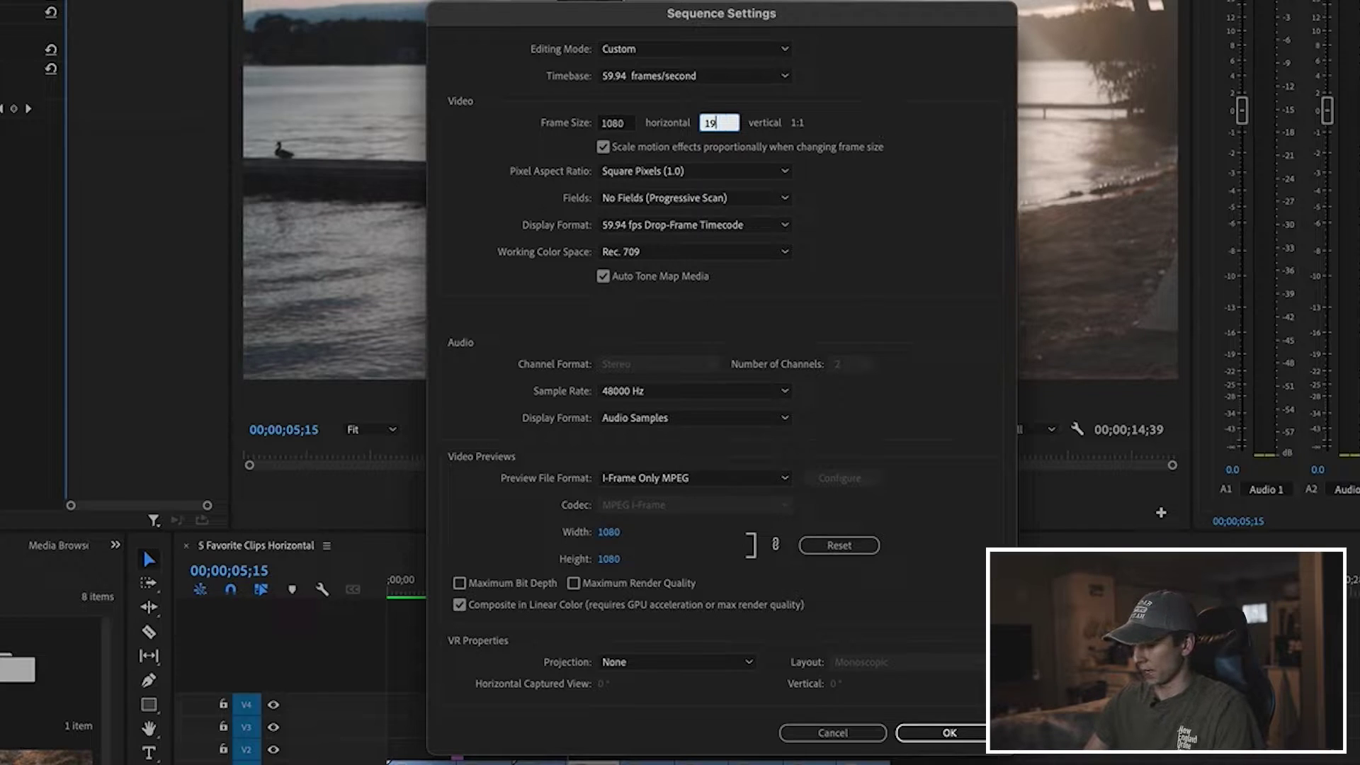
pyautogui.click(853, 131)
pyautogui.click(944, 732)
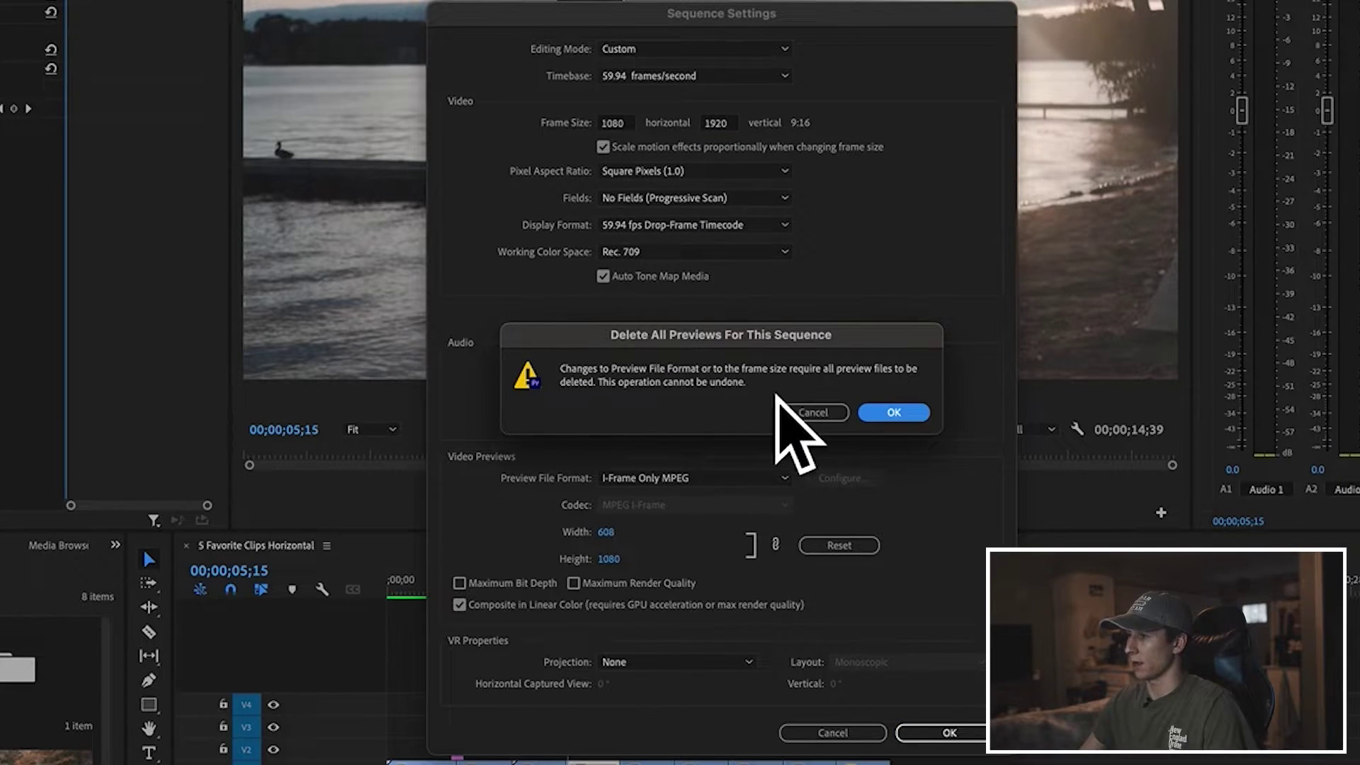
pyautogui.click(875, 414)
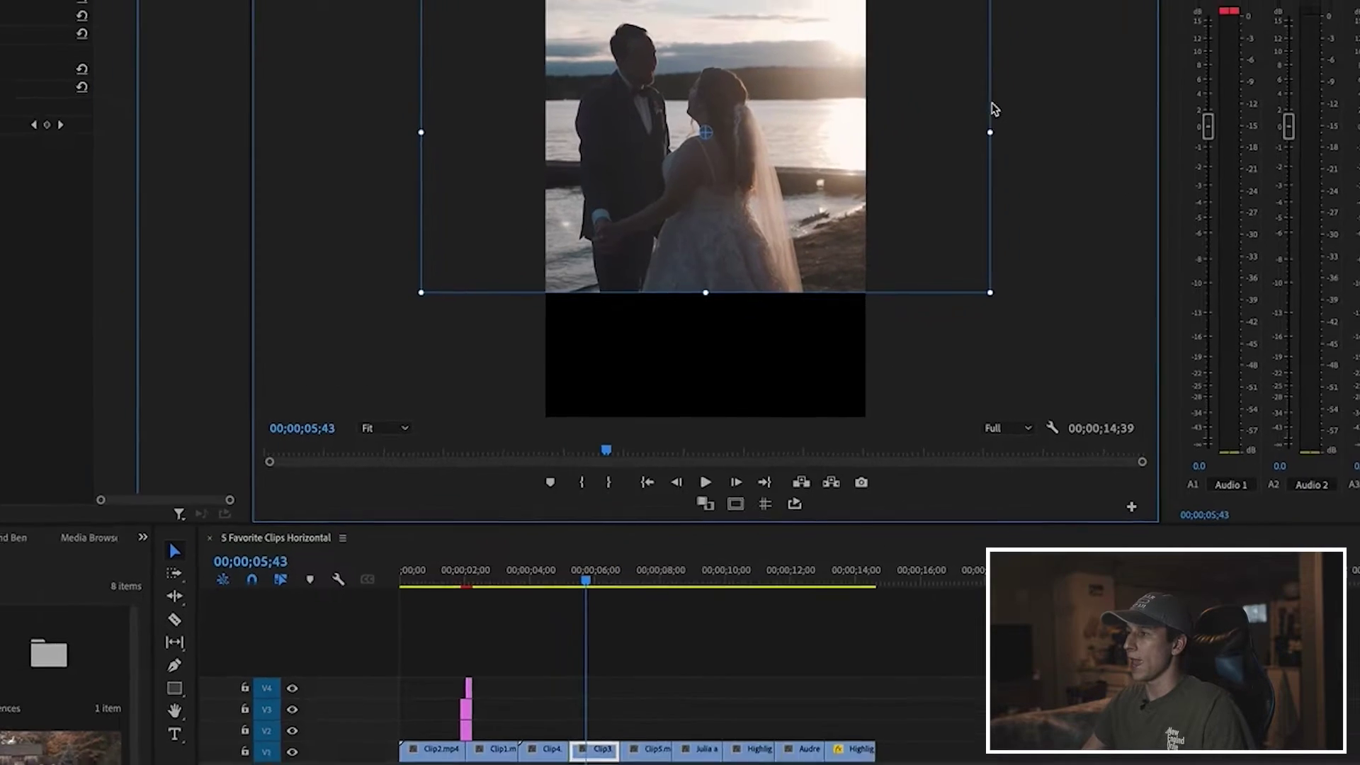
# Scale Clip3 to 56.8 so it spans the vertical frame's width, zooming in to check its edges.
pyautogui.moveTo(836, 234); pyautogui.dragTo(776, 234)
pyautogui.click(462, 419)
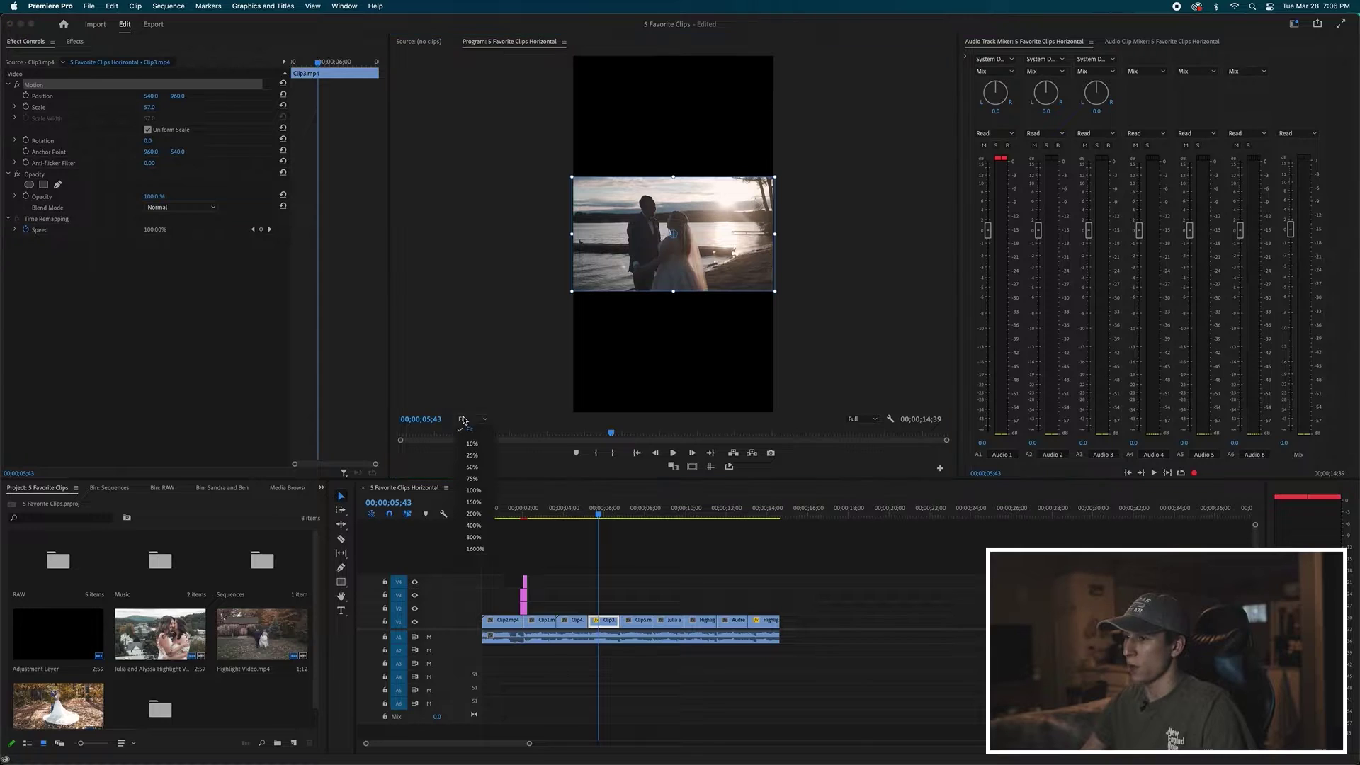
pyautogui.click(473, 514)
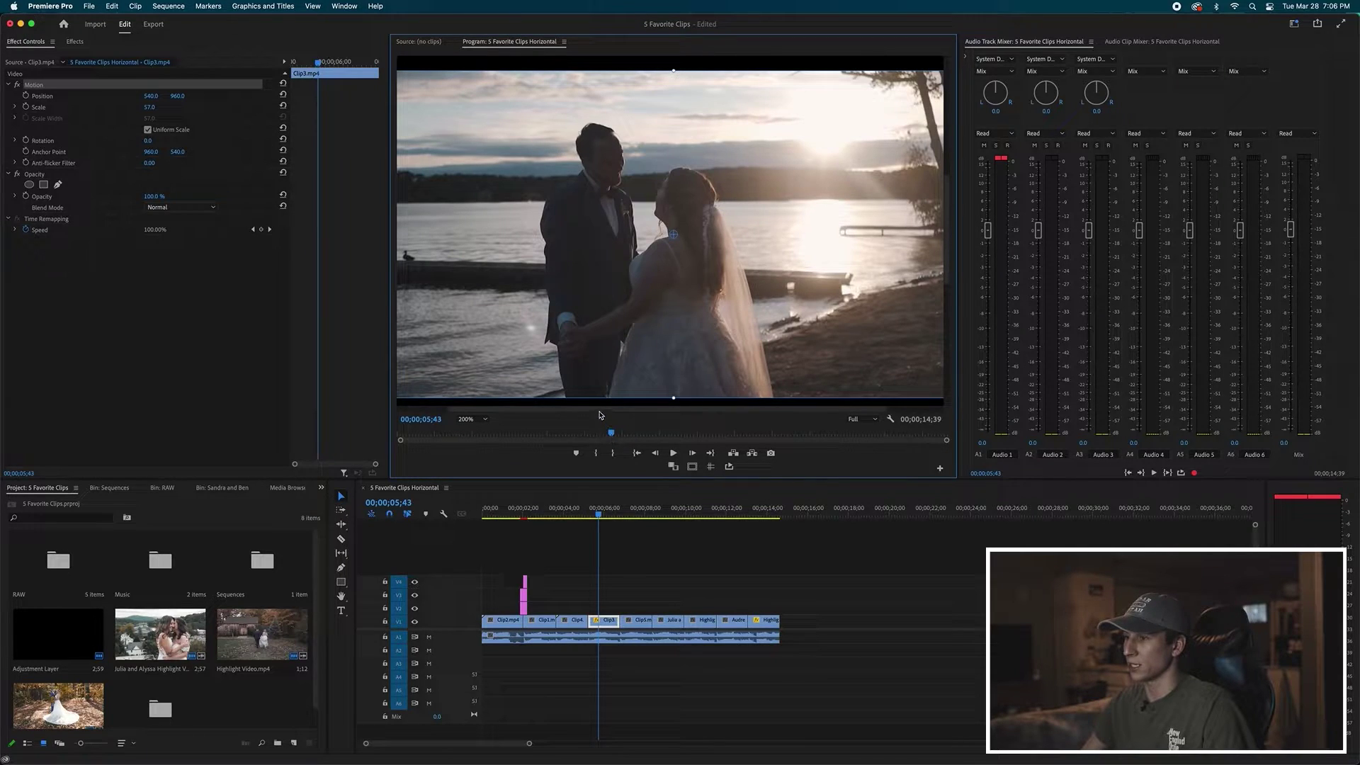
pyautogui.moveTo(599, 411); pyautogui.dragTo(545, 411)
pyautogui.moveTo(443, 235); pyautogui.dragTo(447, 234)
pyautogui.click(473, 419)
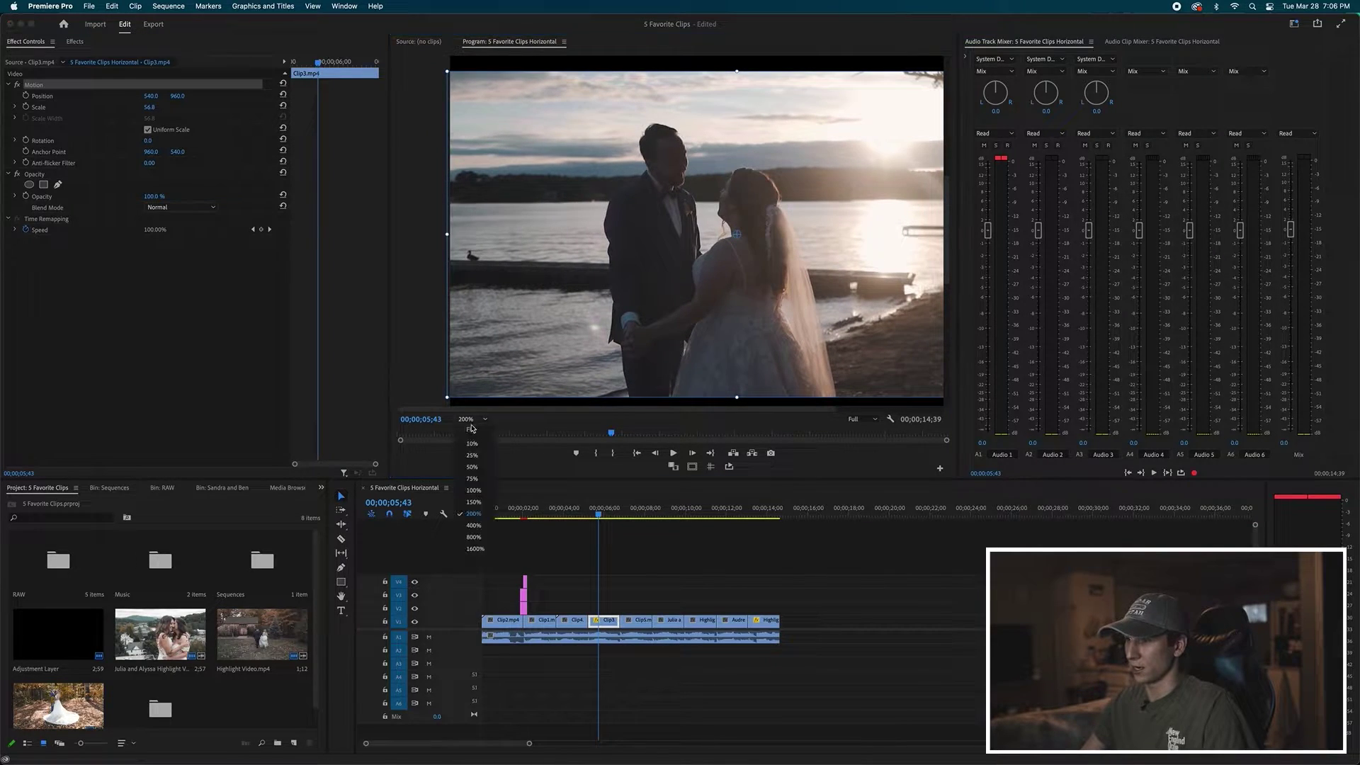
pyautogui.click(488, 430)
# Copy Clip3's Motion settings and apply them to the other V1 clips.
pyautogui.click(598, 588)
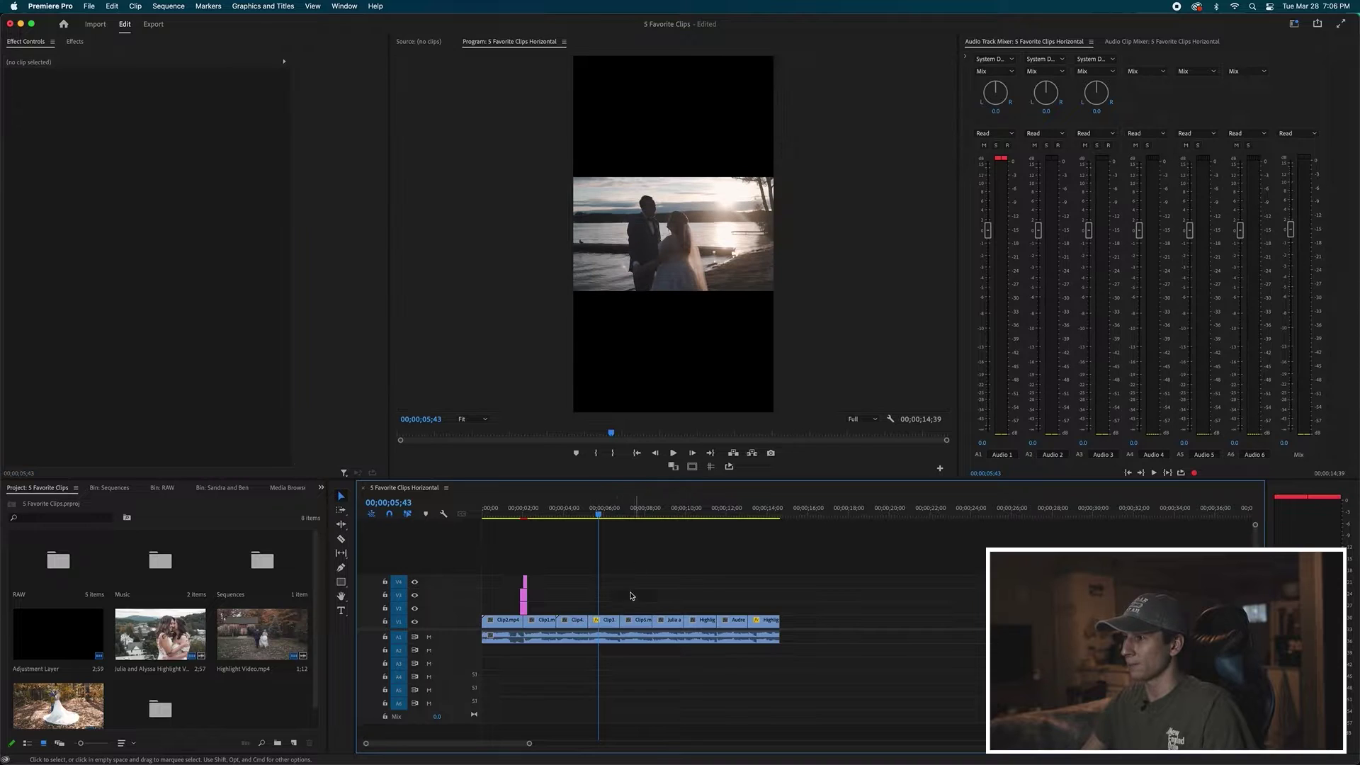
pyautogui.click(600, 627)
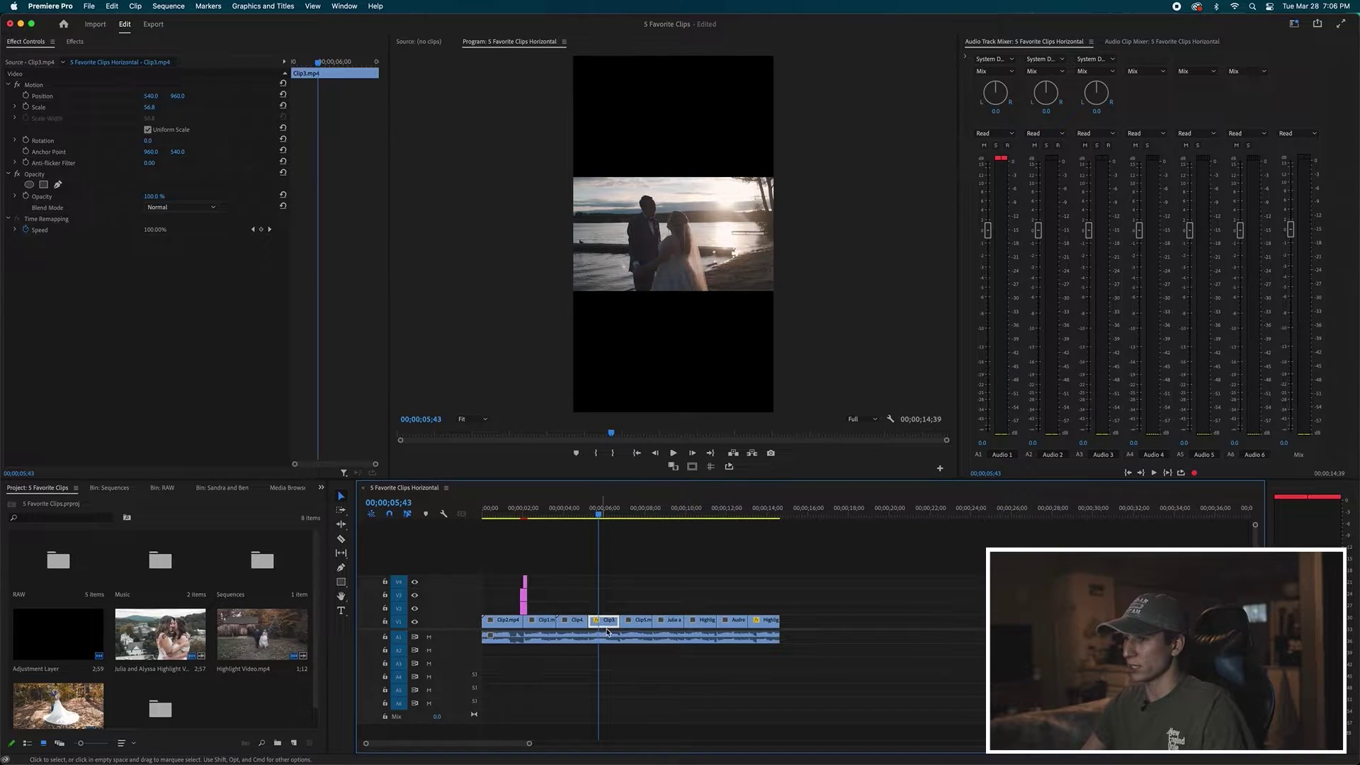
pyautogui.click(38, 86)
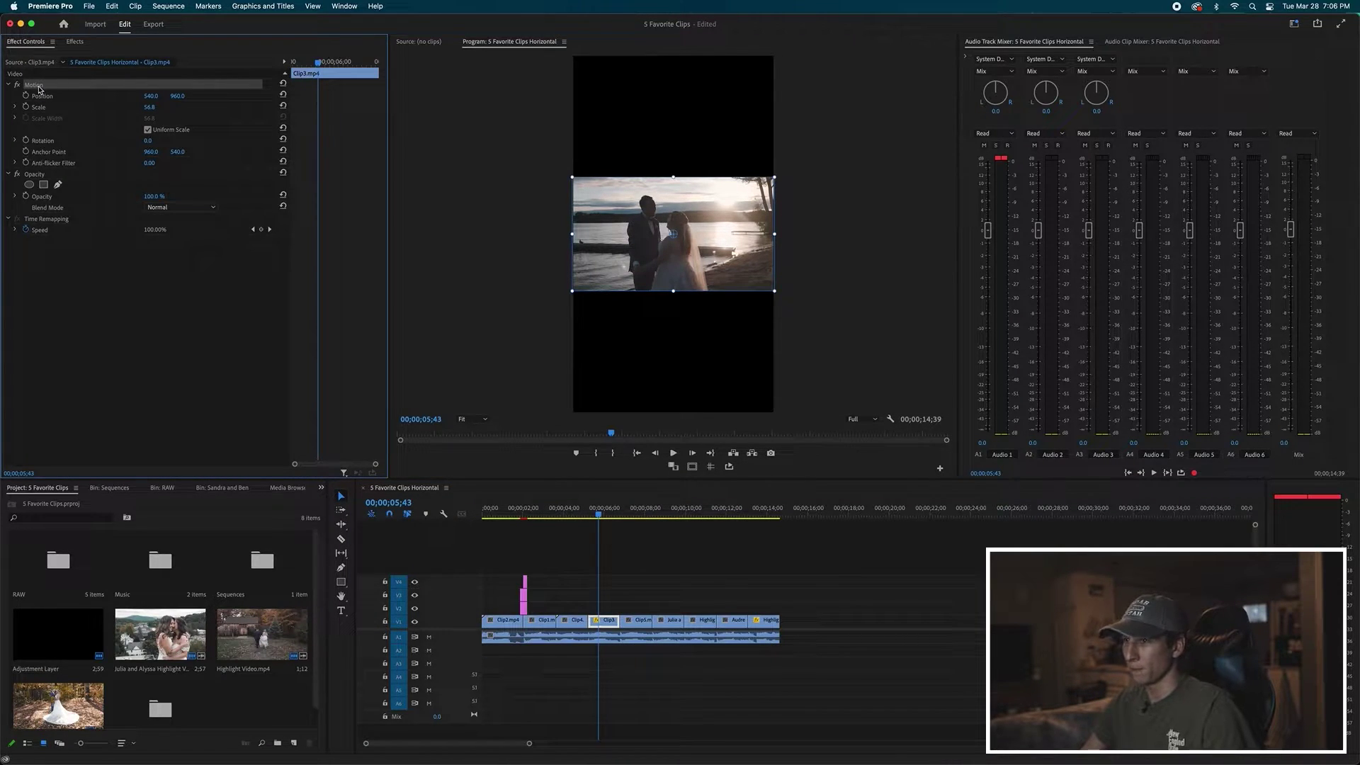
pyautogui.click(576, 626)
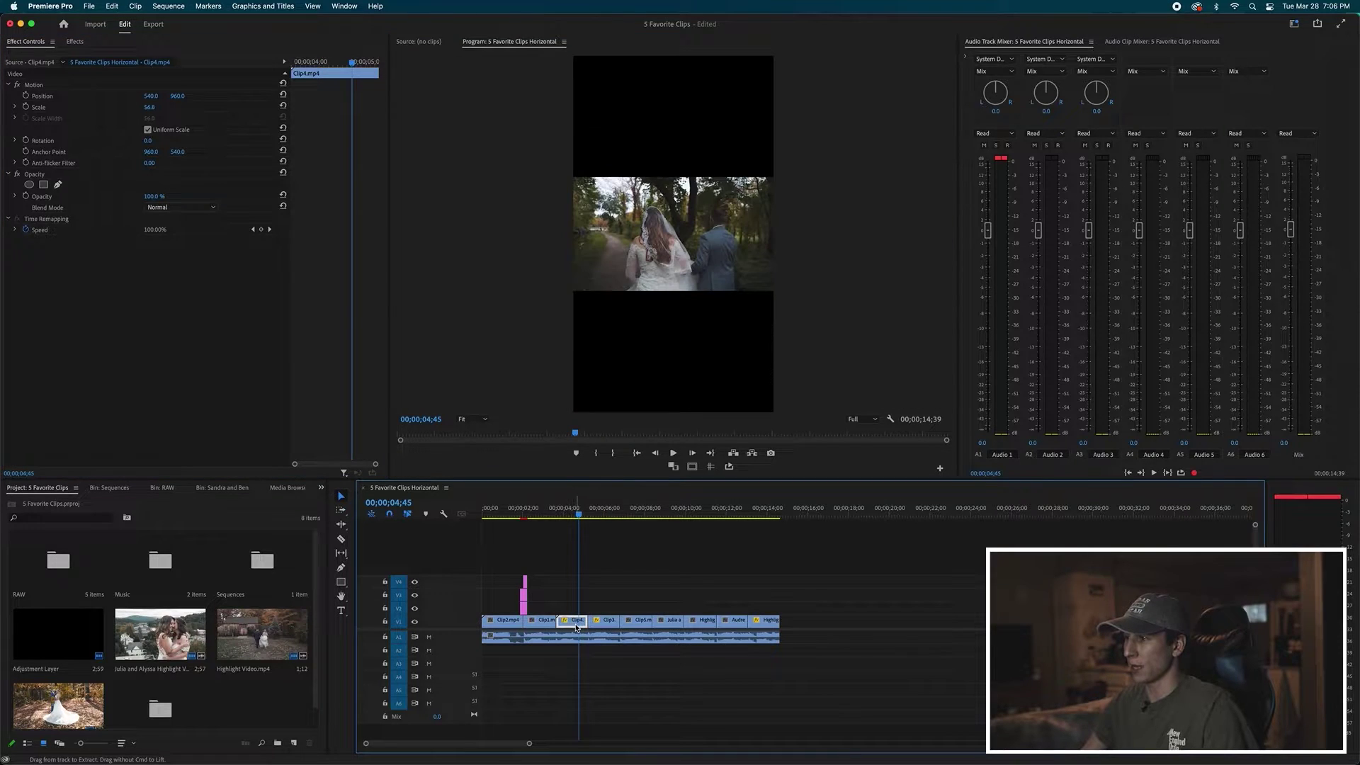
pyautogui.click(551, 513)
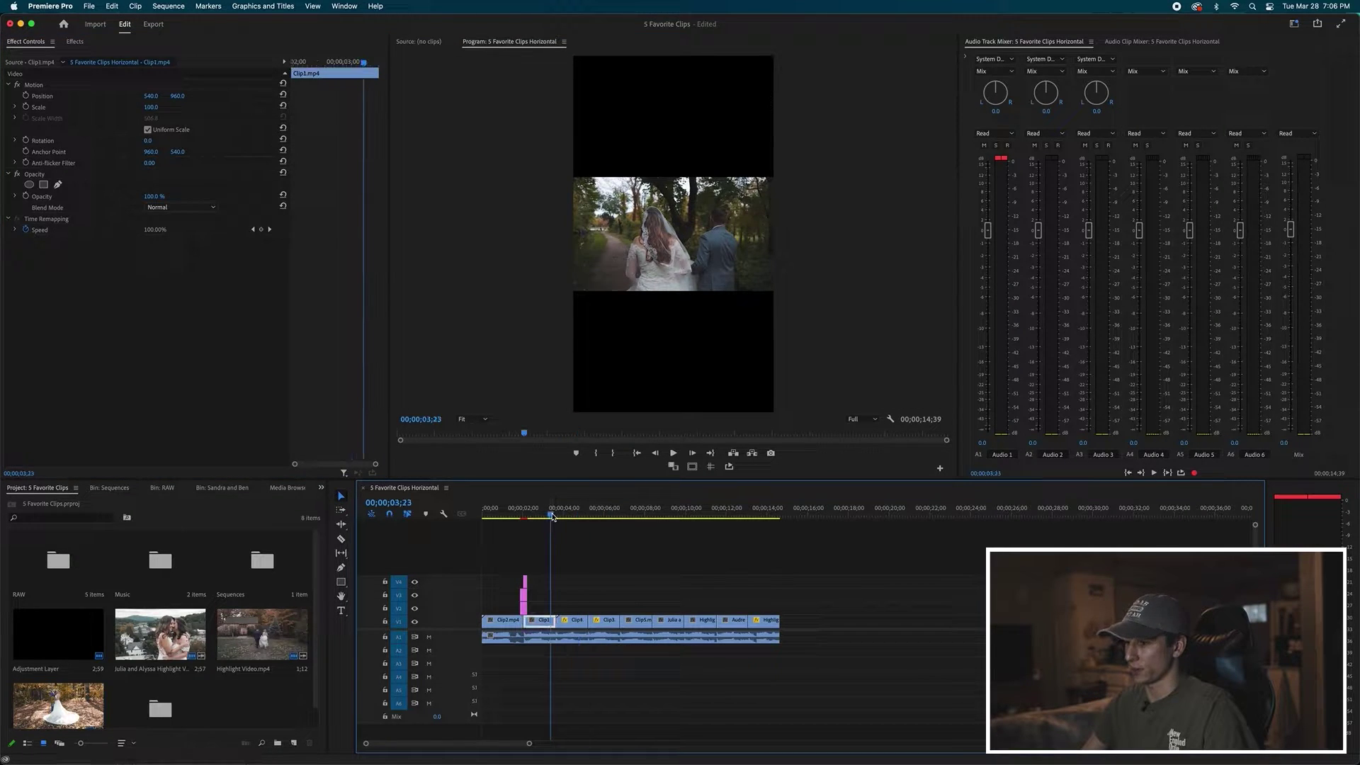
pyautogui.click(500, 513)
pyautogui.click(599, 513)
pyautogui.moveTo(807, 595); pyautogui.dragTo(620, 627)
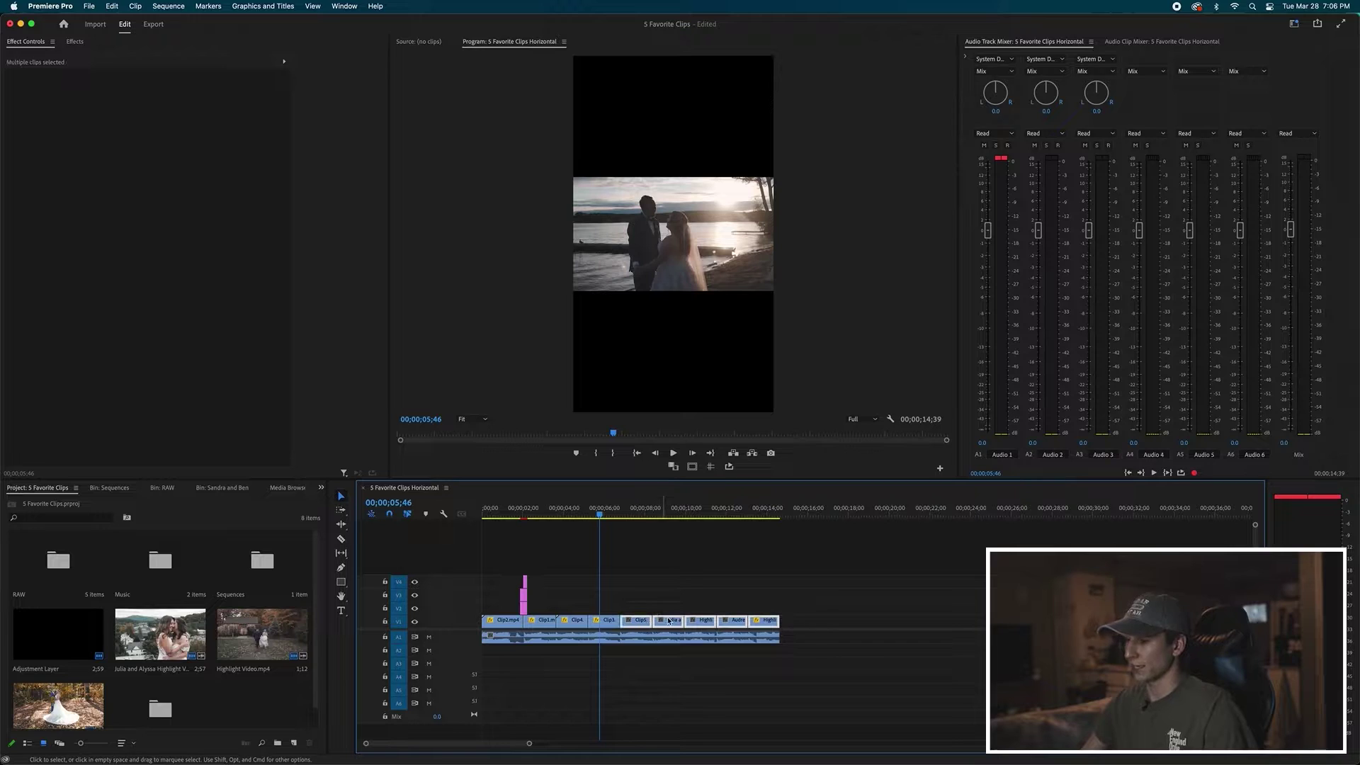
# Scrub to the later clips and check Clip5's framing at the new scale.
pyautogui.moveTo(629, 513)
pyautogui.mouseDown()
pyautogui.moveTo(758, 513)
pyautogui.moveTo(629, 522)
pyautogui.mouseUp()
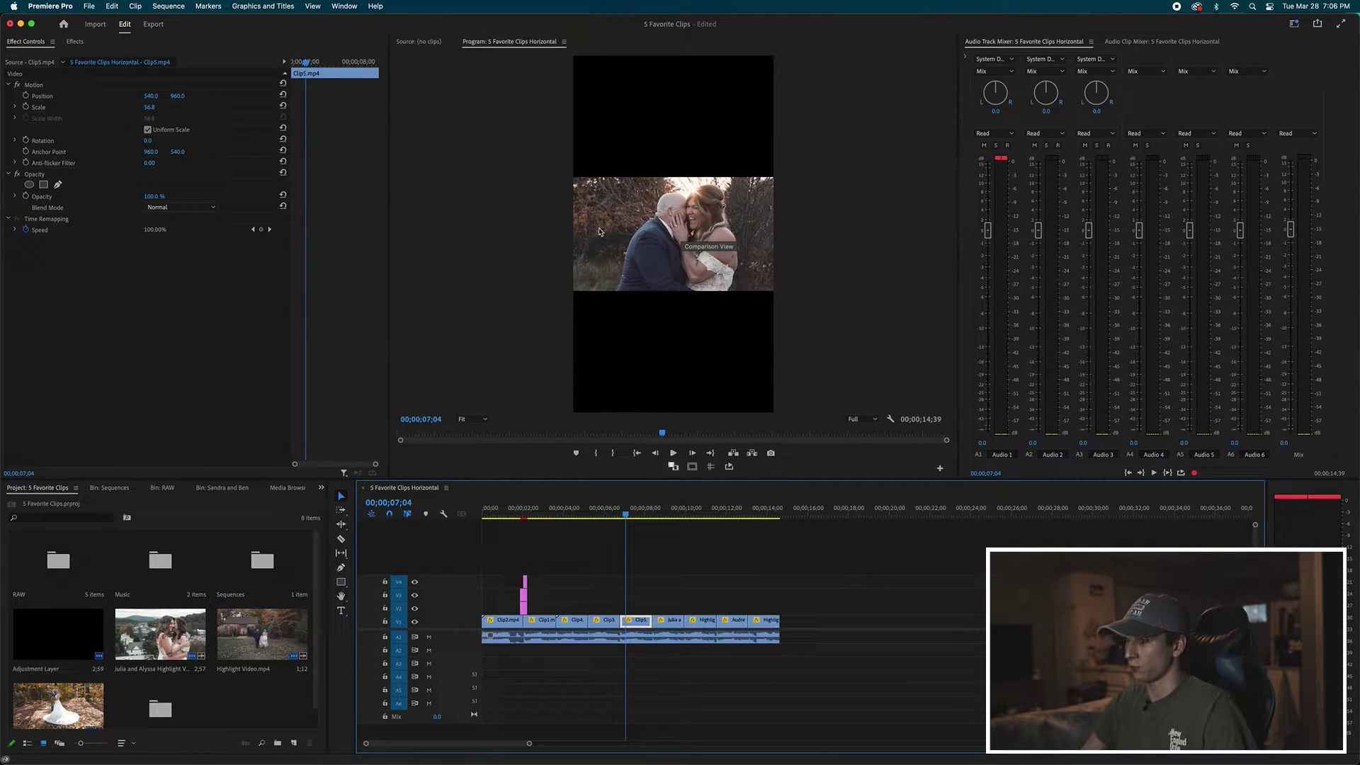
pyautogui.click(679, 236)
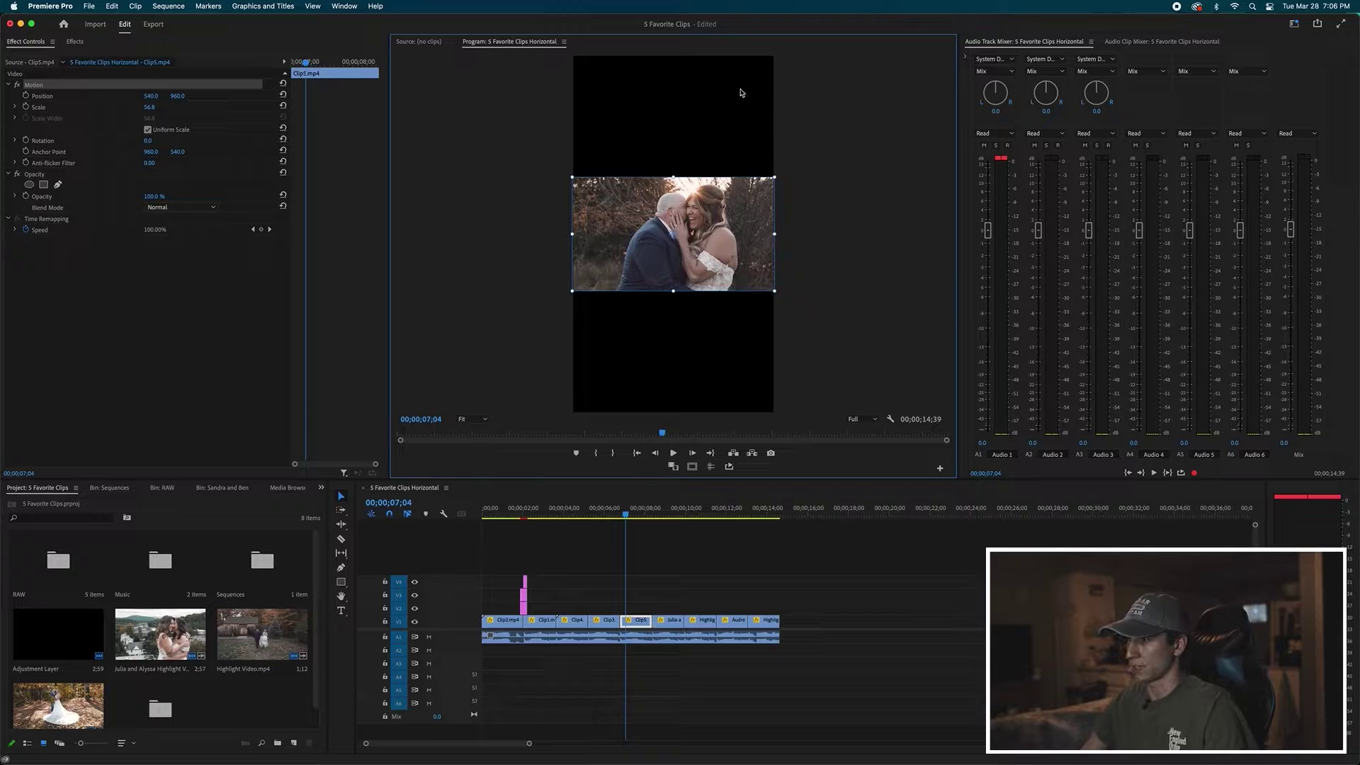
pyautogui.click(835, 210)
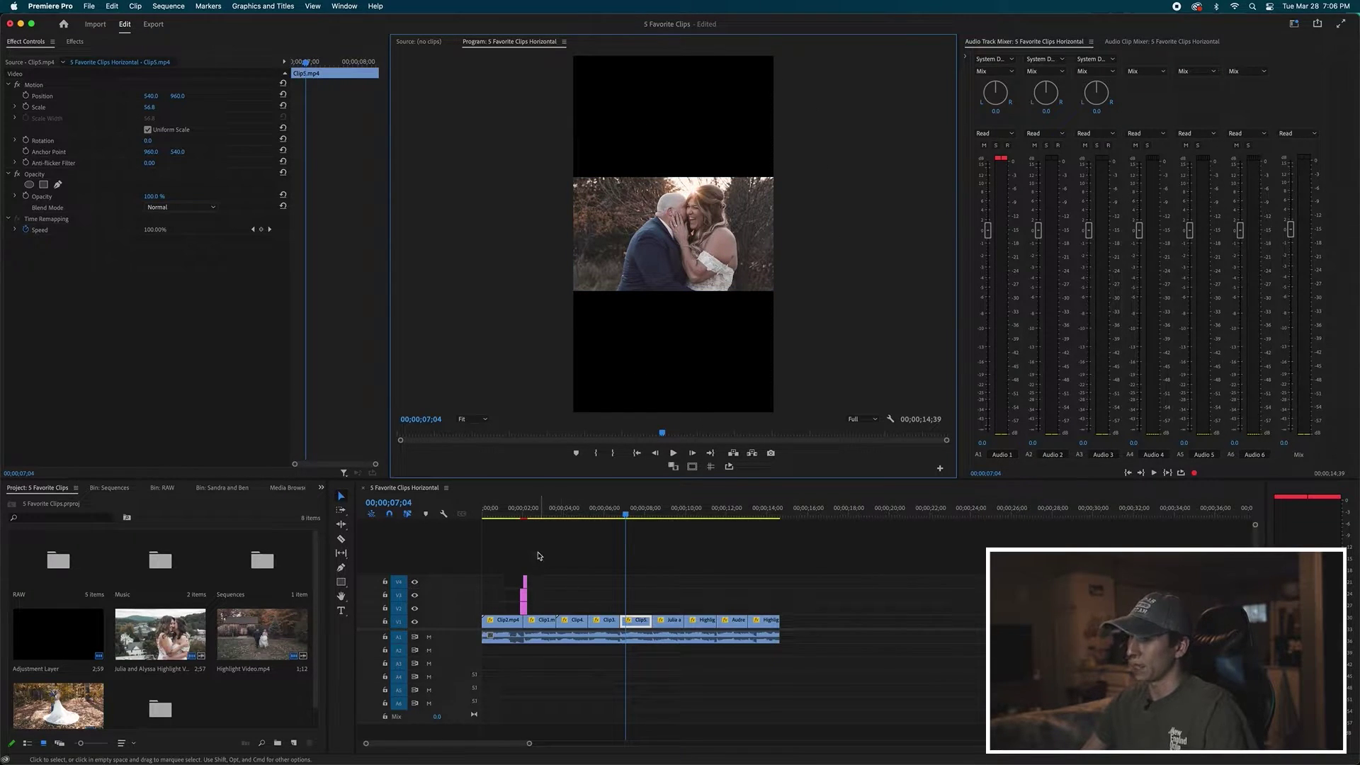
pyautogui.click(522, 580)
# Option-drag copies of all V1 clips onto V2 above the originals, then lock V2.
pyautogui.moveTo(512, 603); pyautogui.dragTo(524, 611)
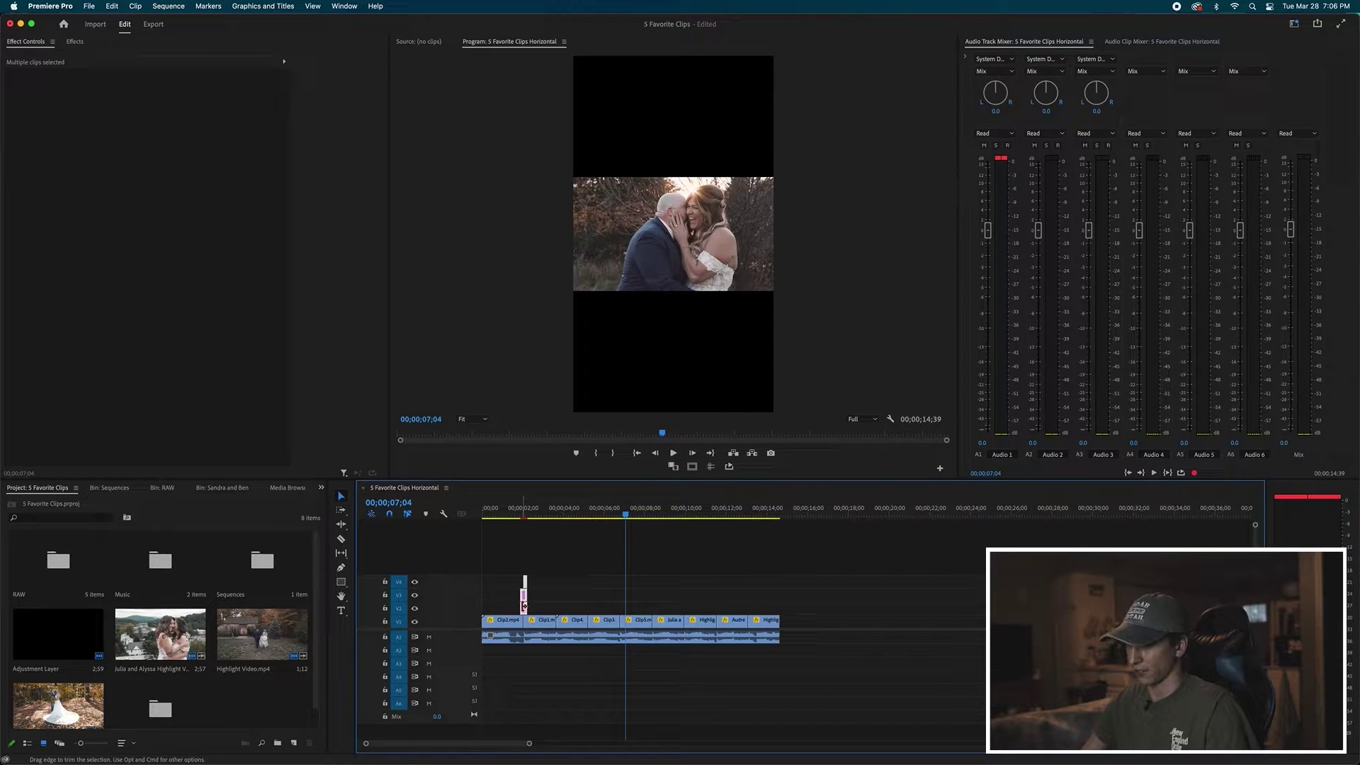
pyautogui.moveTo(524, 606); pyautogui.dragTo(525, 587)
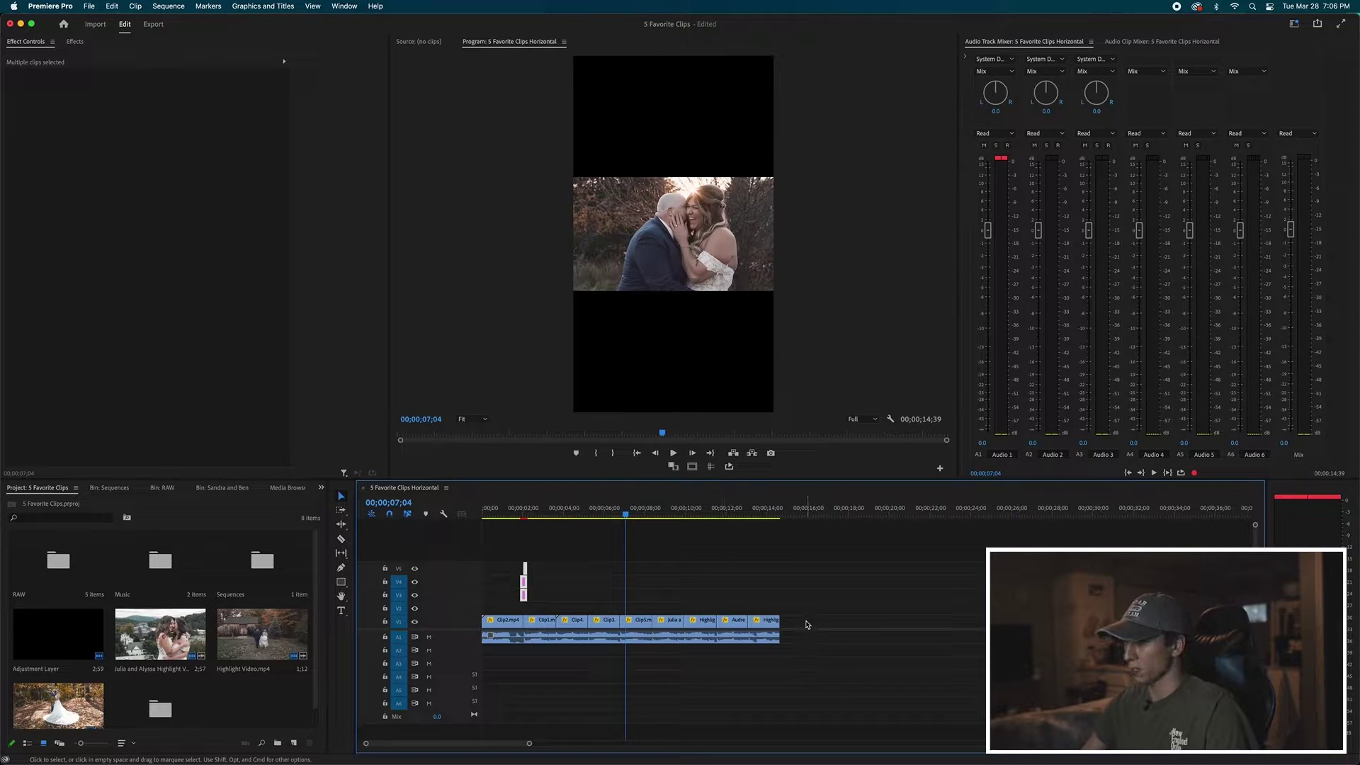
pyautogui.moveTo(806, 624); pyautogui.dragTo(493, 619)
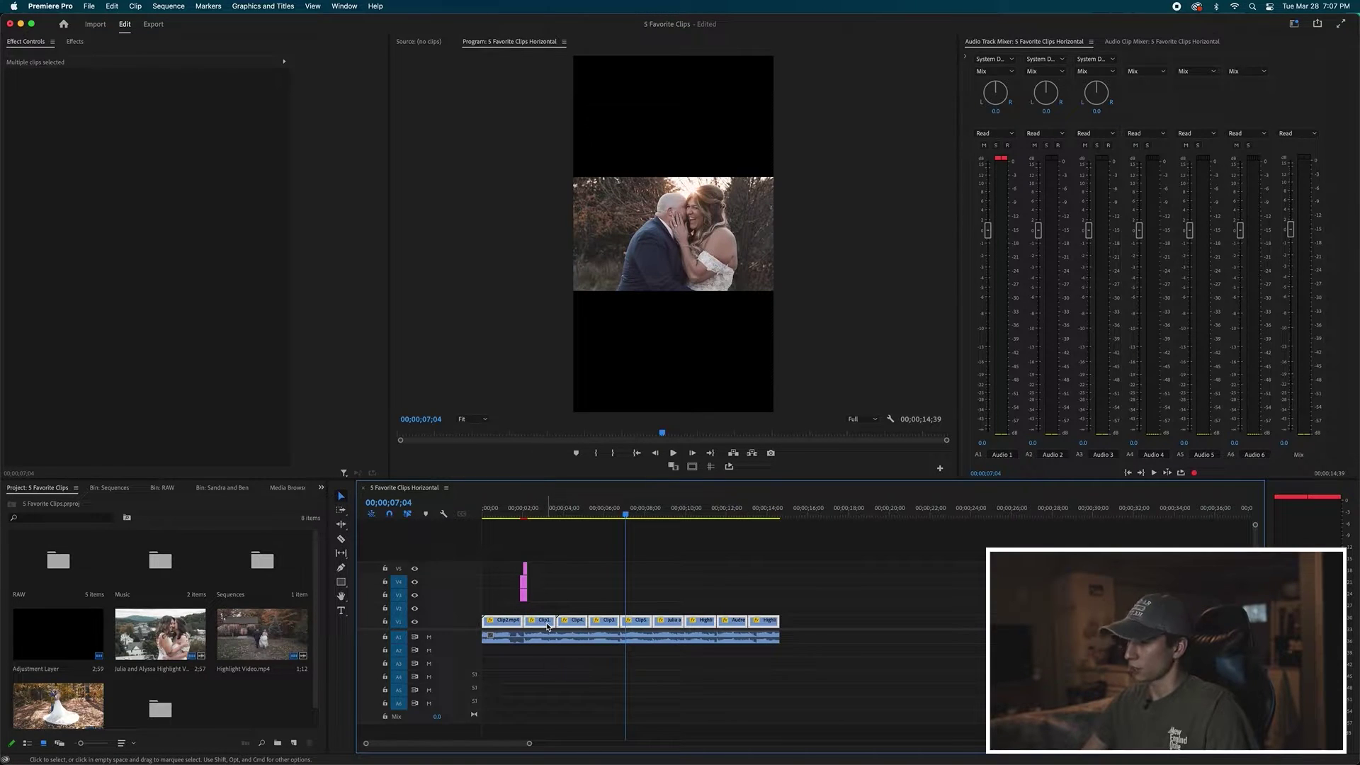
pyautogui.keyDown('alt'); pyautogui.moveTo(547, 624); pyautogui.dragTo(548, 608); pyautogui.keyUp('alt')
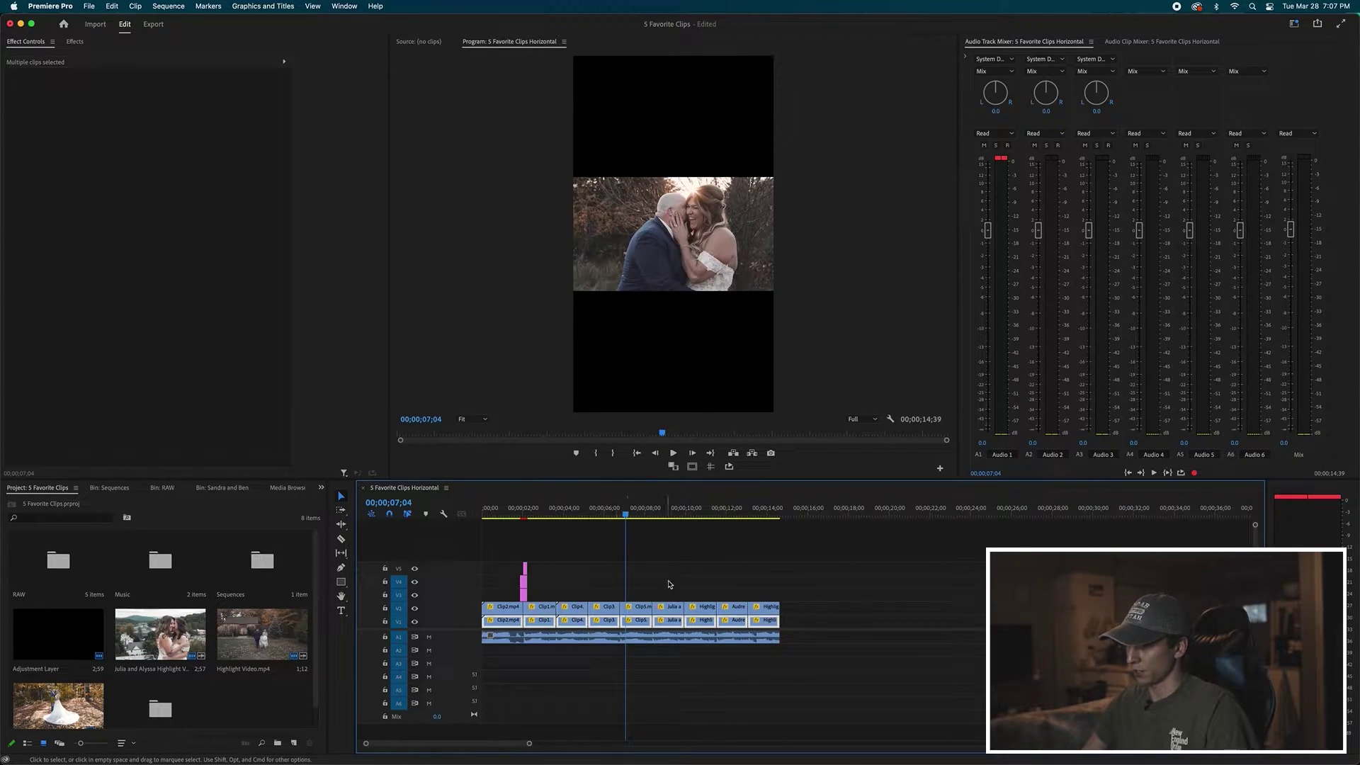
pyautogui.click(638, 607)
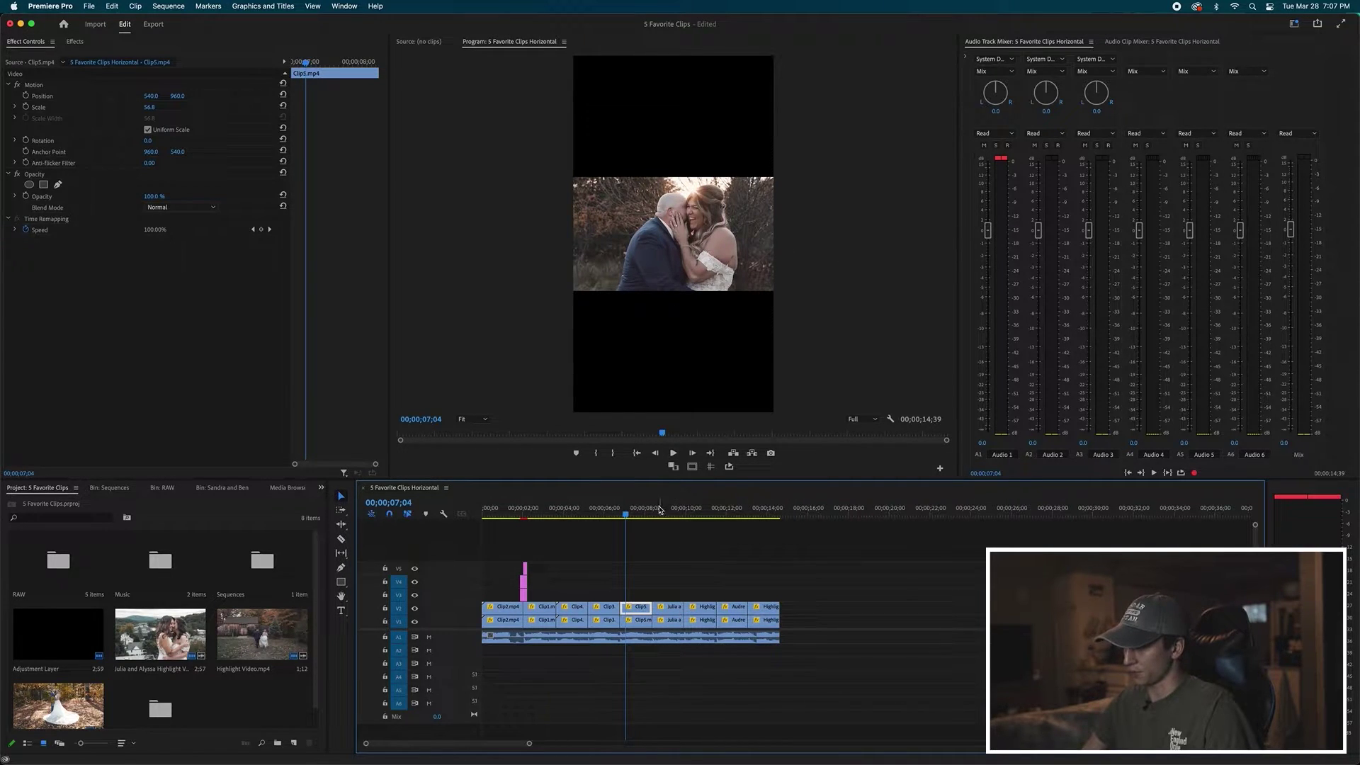
pyautogui.click(386, 609)
# Select Clip2 on V1 and play through the sequence to review it.
pyautogui.click(496, 598)
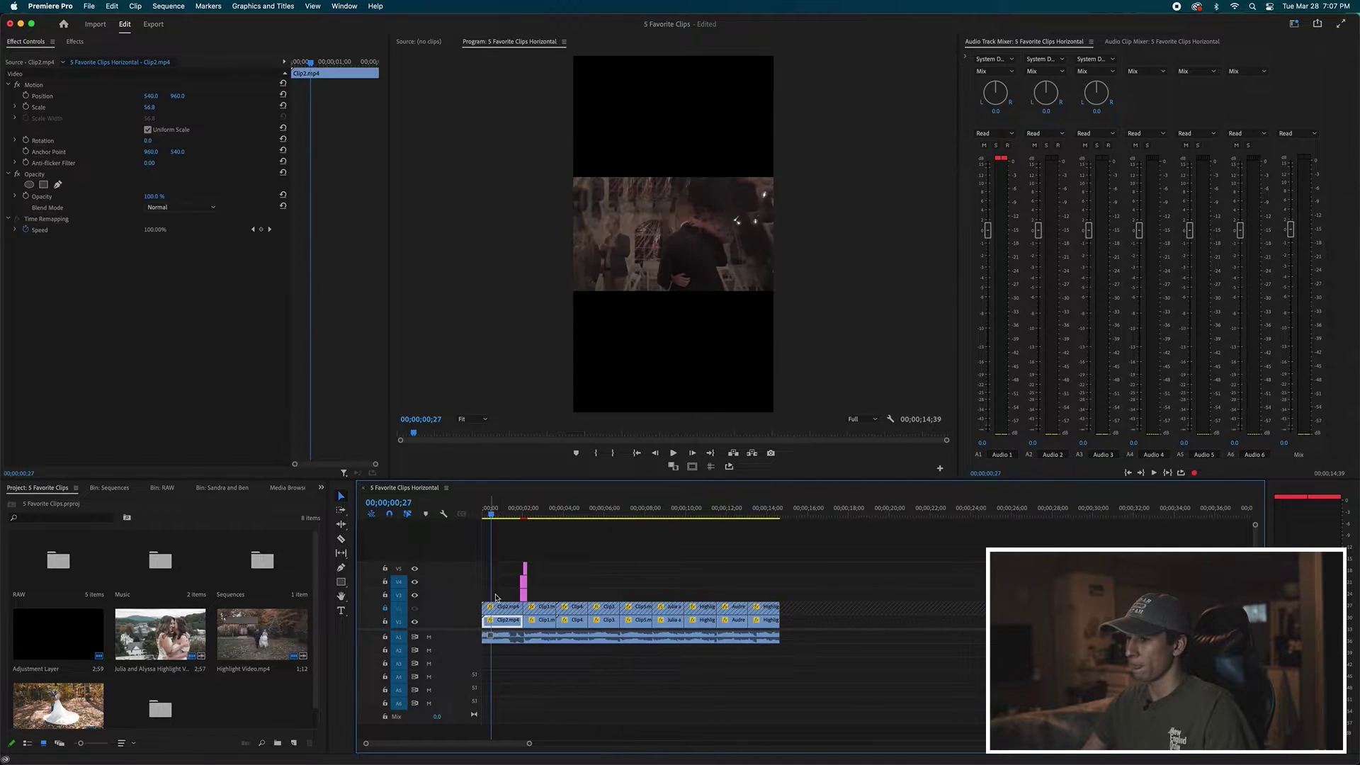
pyautogui.press('space')
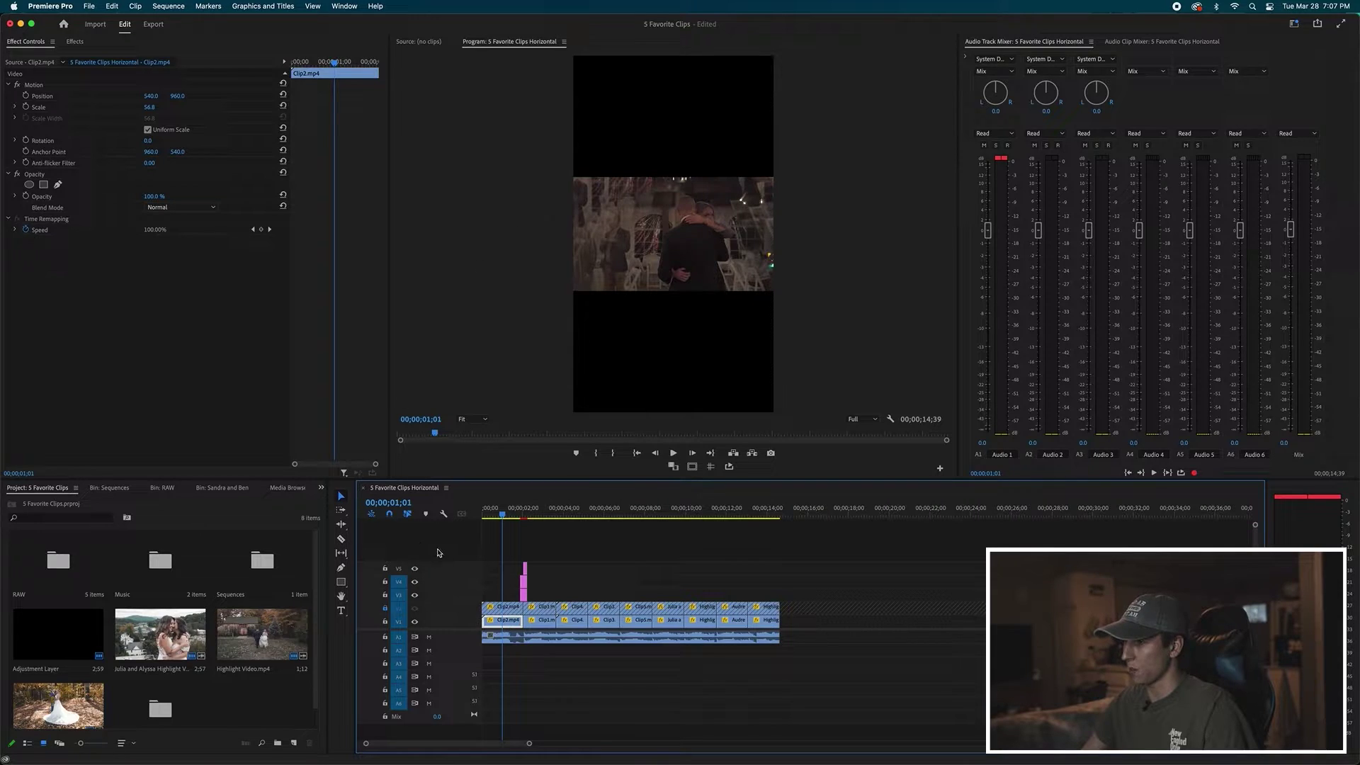
pyautogui.moveTo(510, 515)
pyautogui.mouseDown()
pyautogui.moveTo(756, 518)
pyautogui.moveTo(507, 529)
pyautogui.mouseUp()
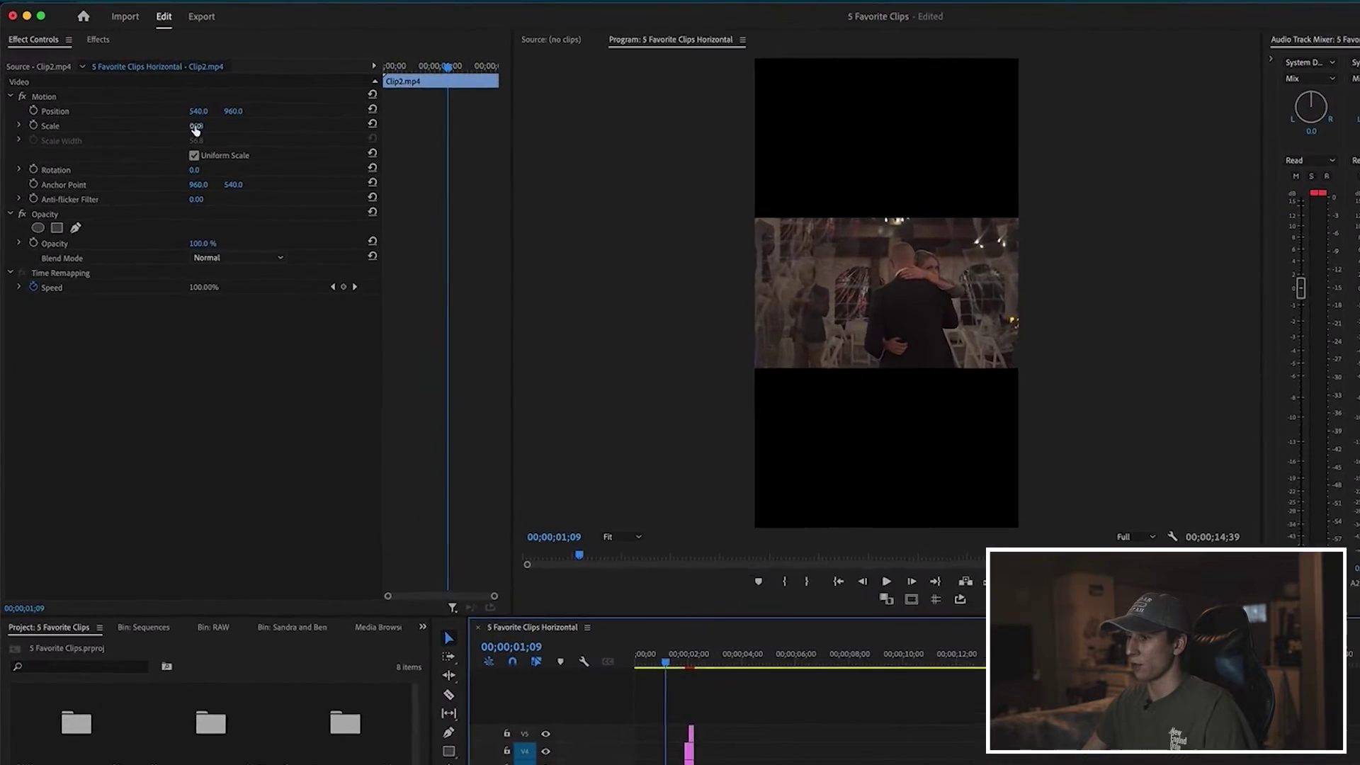
# Scale the lower Clip2 copy to 178.8 and move it left to Position X 239.2.
pyautogui.moveTo(222, 137); pyautogui.dragTo(288, 136)
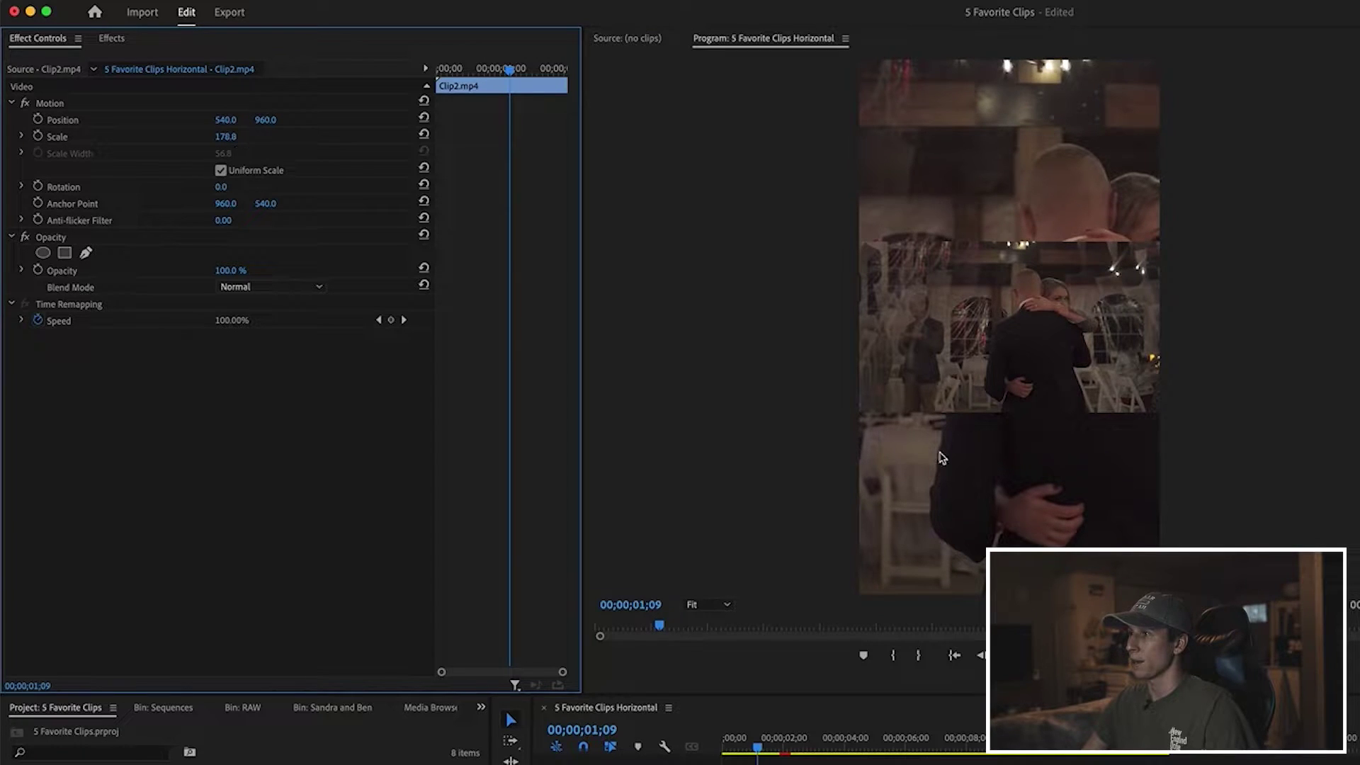
pyautogui.click(944, 459)
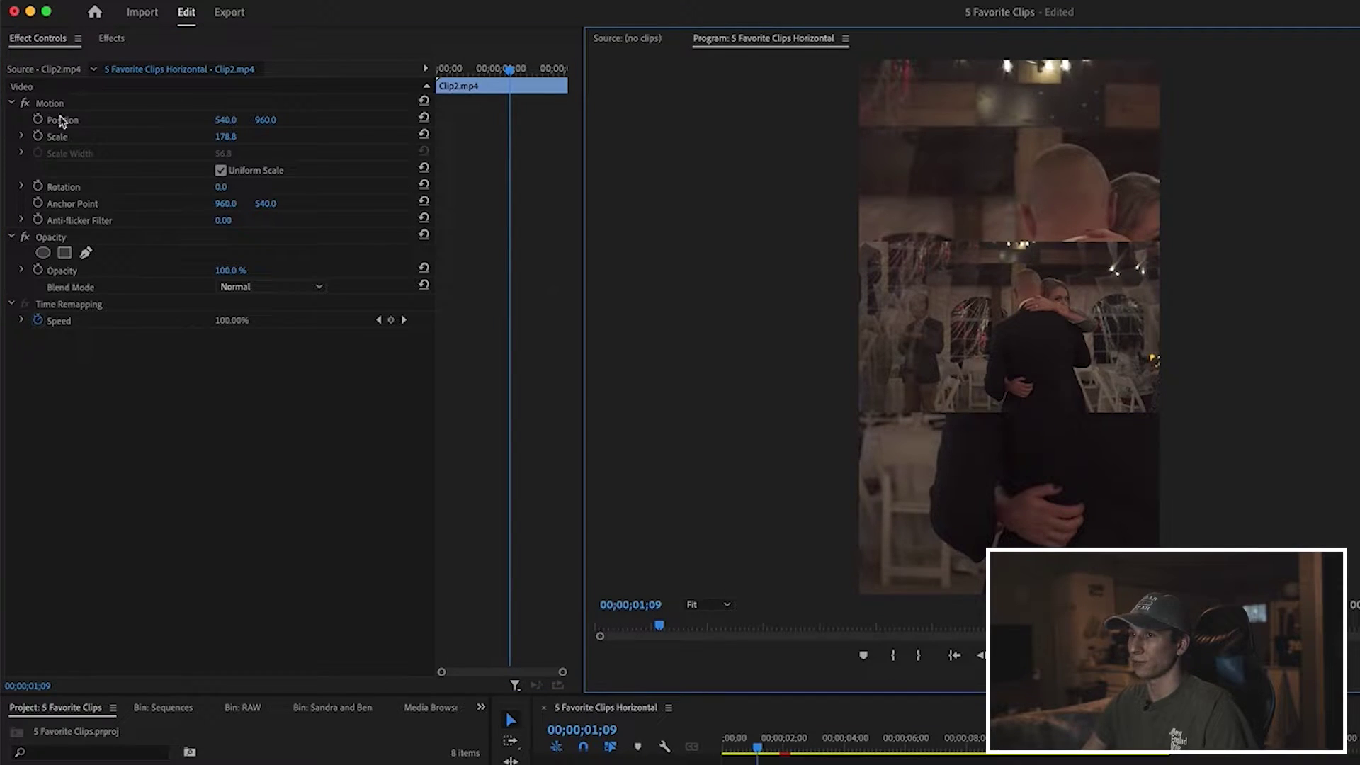
pyautogui.click(62, 119)
pyautogui.moveTo(1016, 489); pyautogui.dragTo(940, 490)
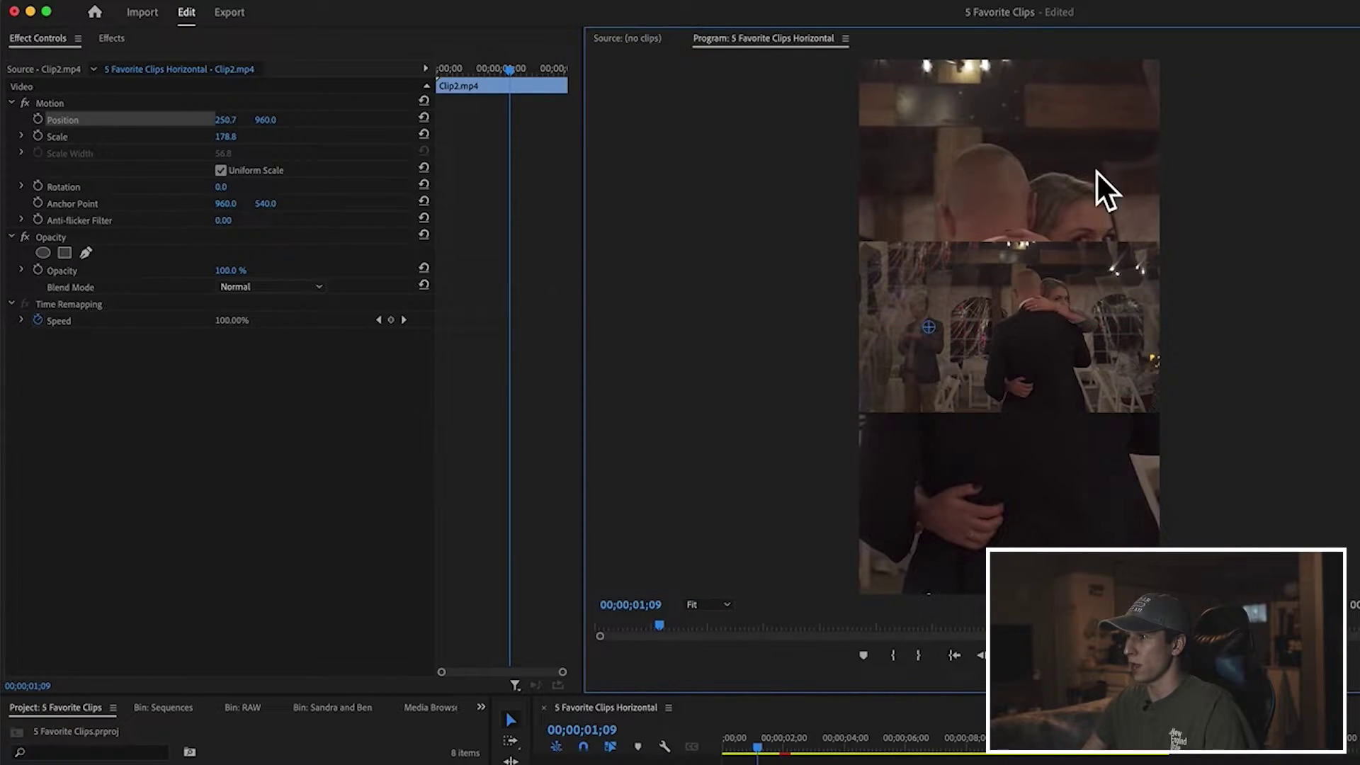
pyautogui.moveTo(1087, 523); pyautogui.dragTo(1059, 522)
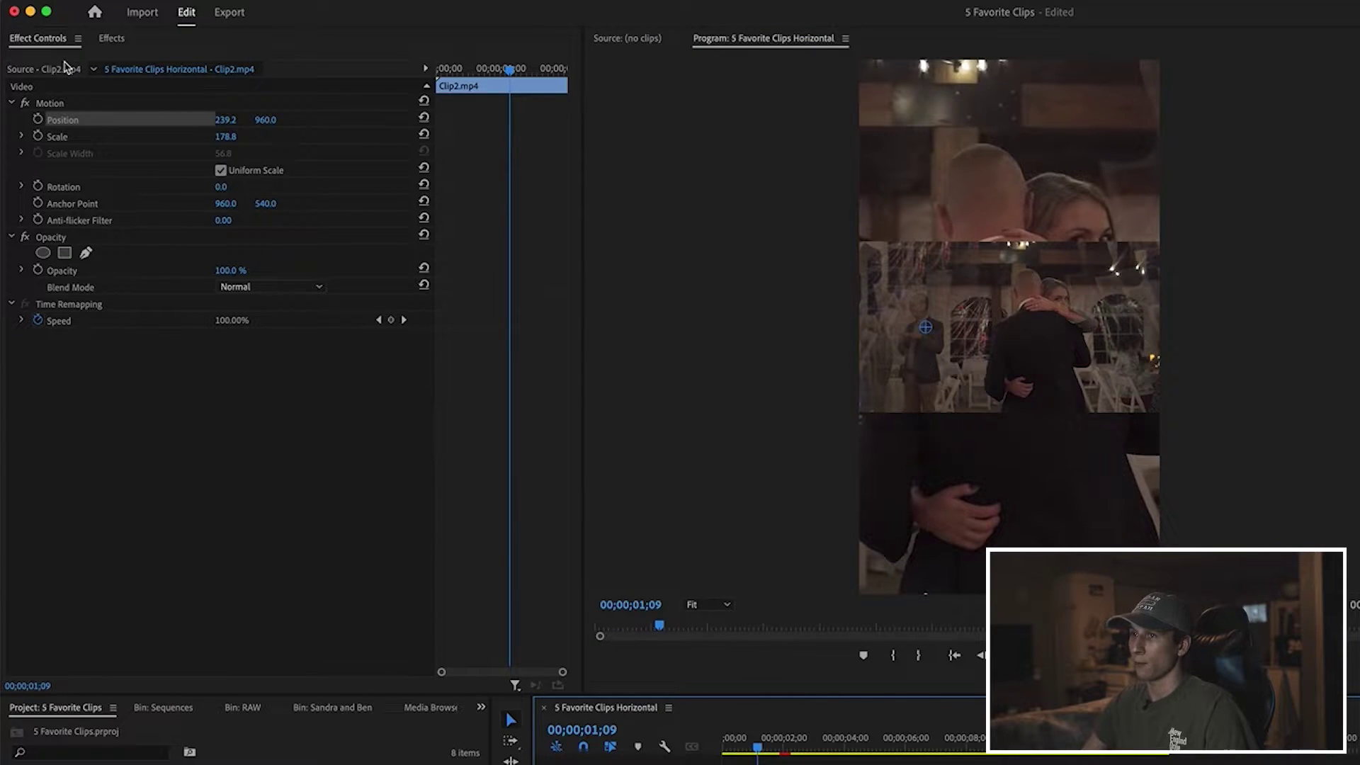
# Search the effects for 'blur' and drag Gaussian Blur onto Clip2 on V1.
pyautogui.click(111, 39)
pyautogui.click(86, 60)
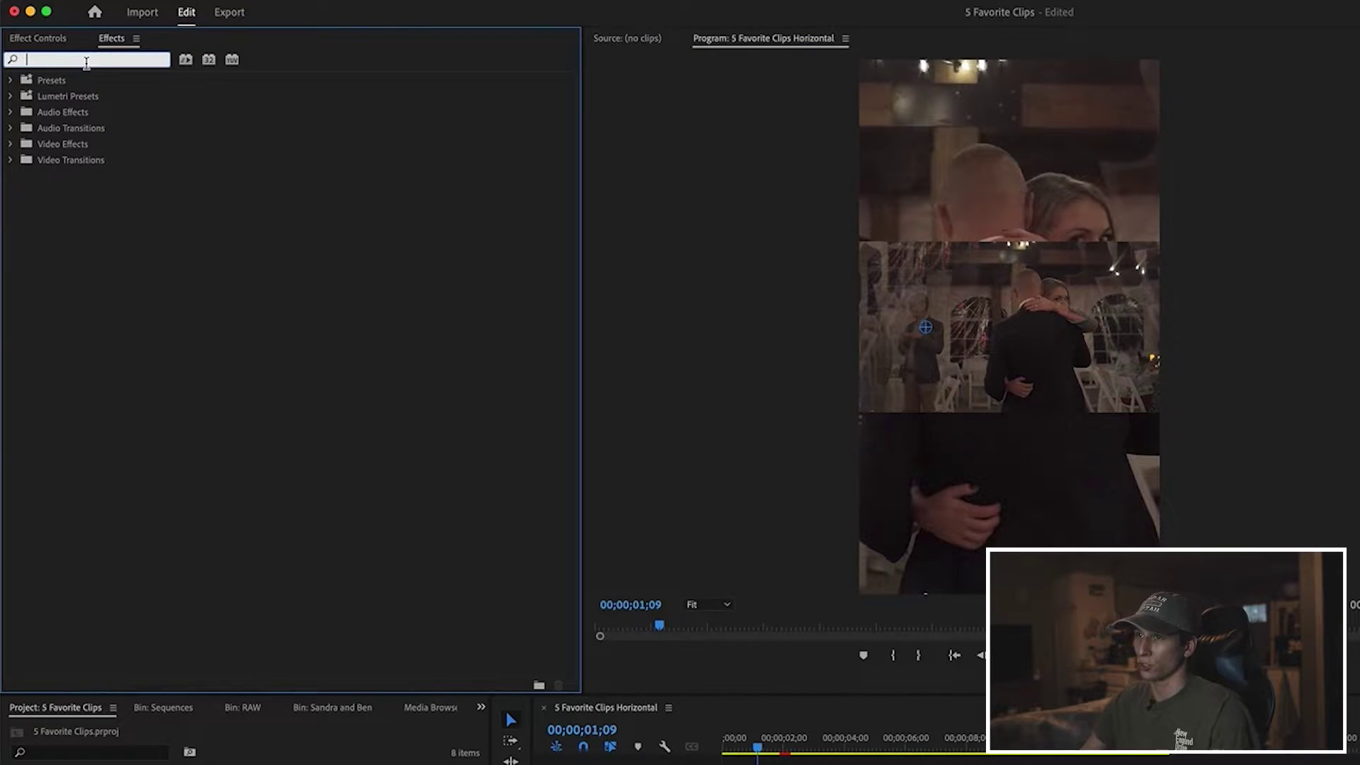
pyautogui.write('blur')
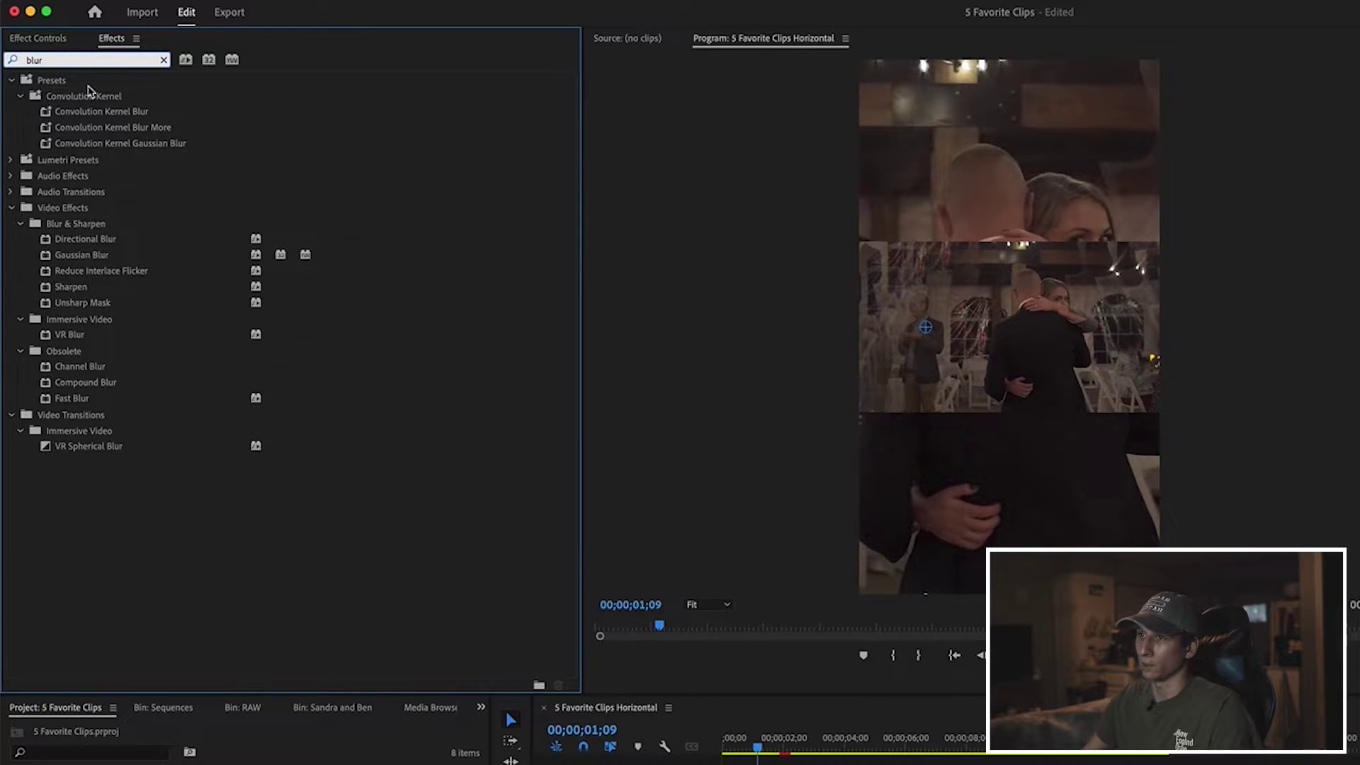
pyautogui.click(61, 256)
pyautogui.moveTo(70, 261); pyautogui.dragTo(395, 557)
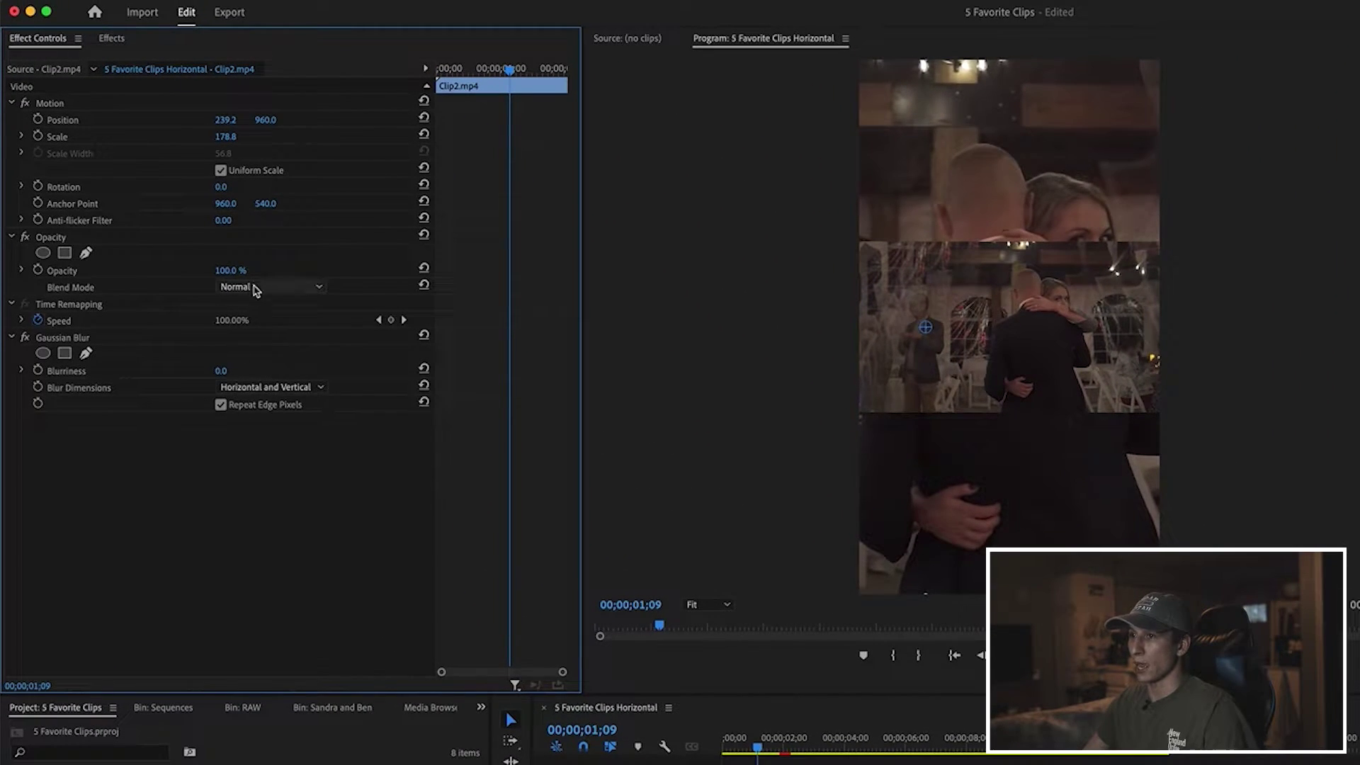
# Set the Gaussian Blur Blurriness to 20, then raise it to 50.
pyautogui.click(221, 371)
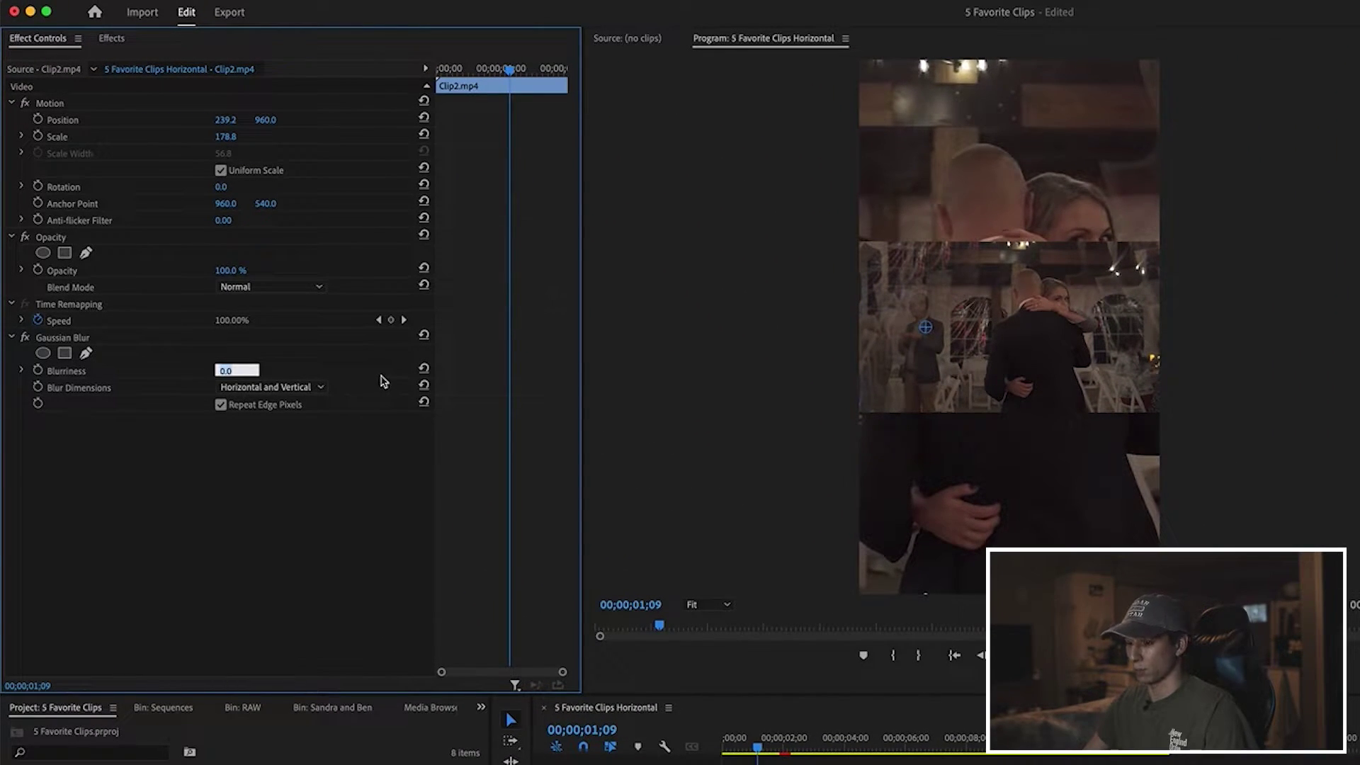
pyautogui.write('20')
pyautogui.press('Return')
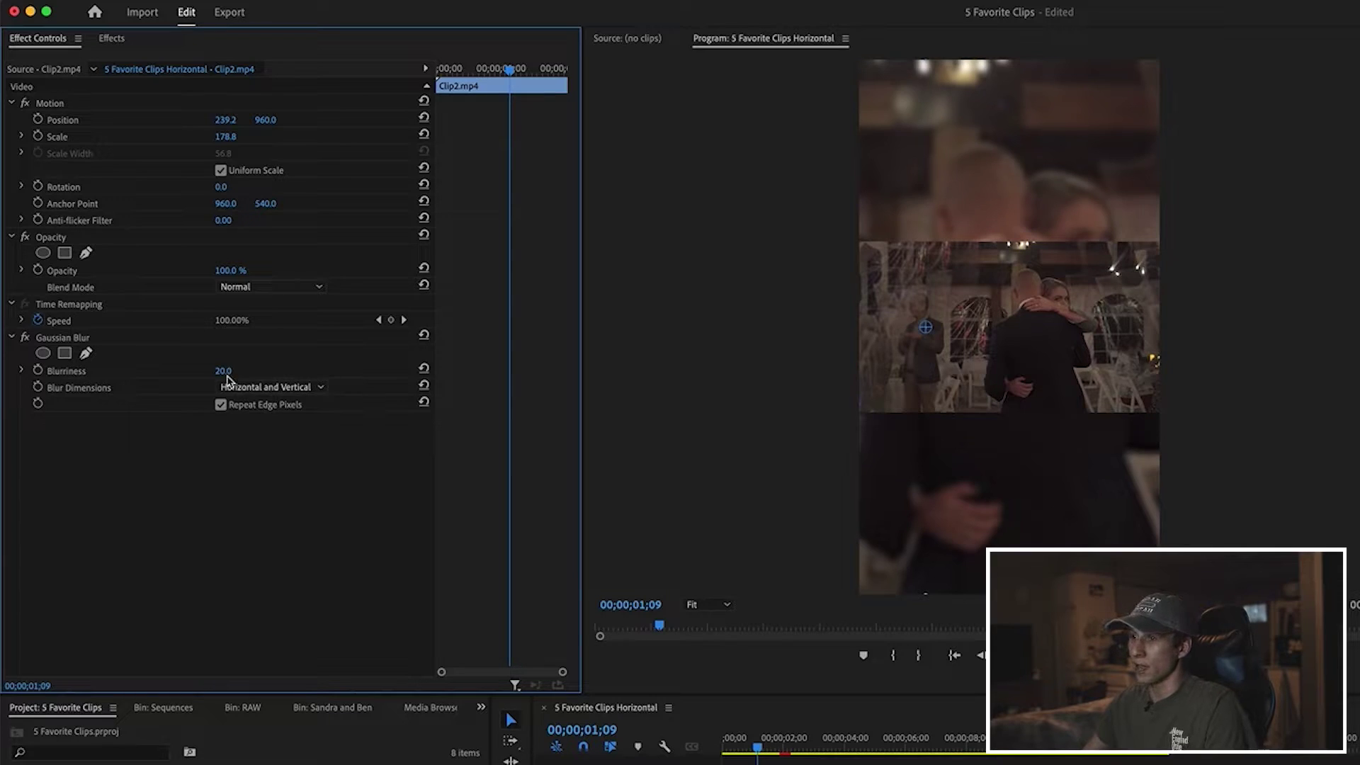
pyautogui.click(226, 373)
pyautogui.write('50')
pyautogui.press('Return')
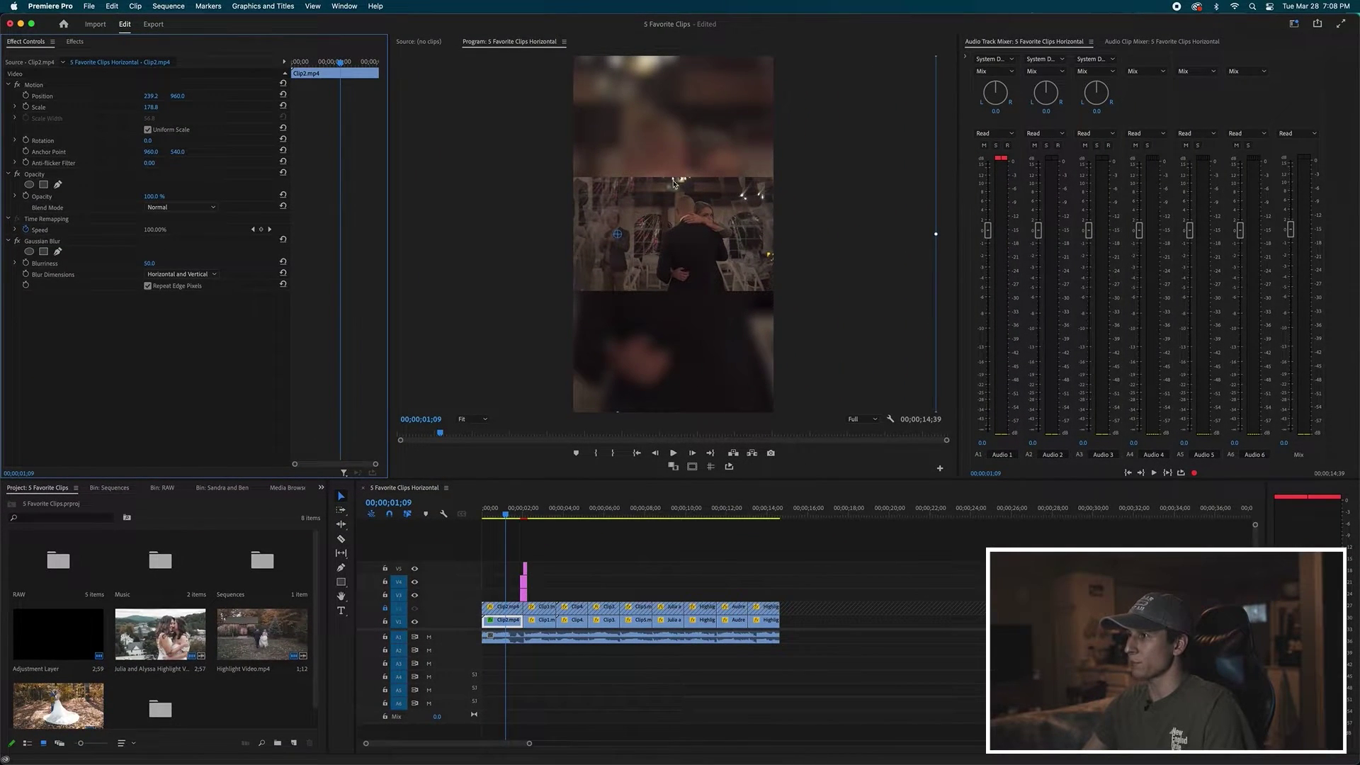
# Play the sequence from the start to preview the blurred background.
pyautogui.click(463, 514)
pyautogui.press('Home')
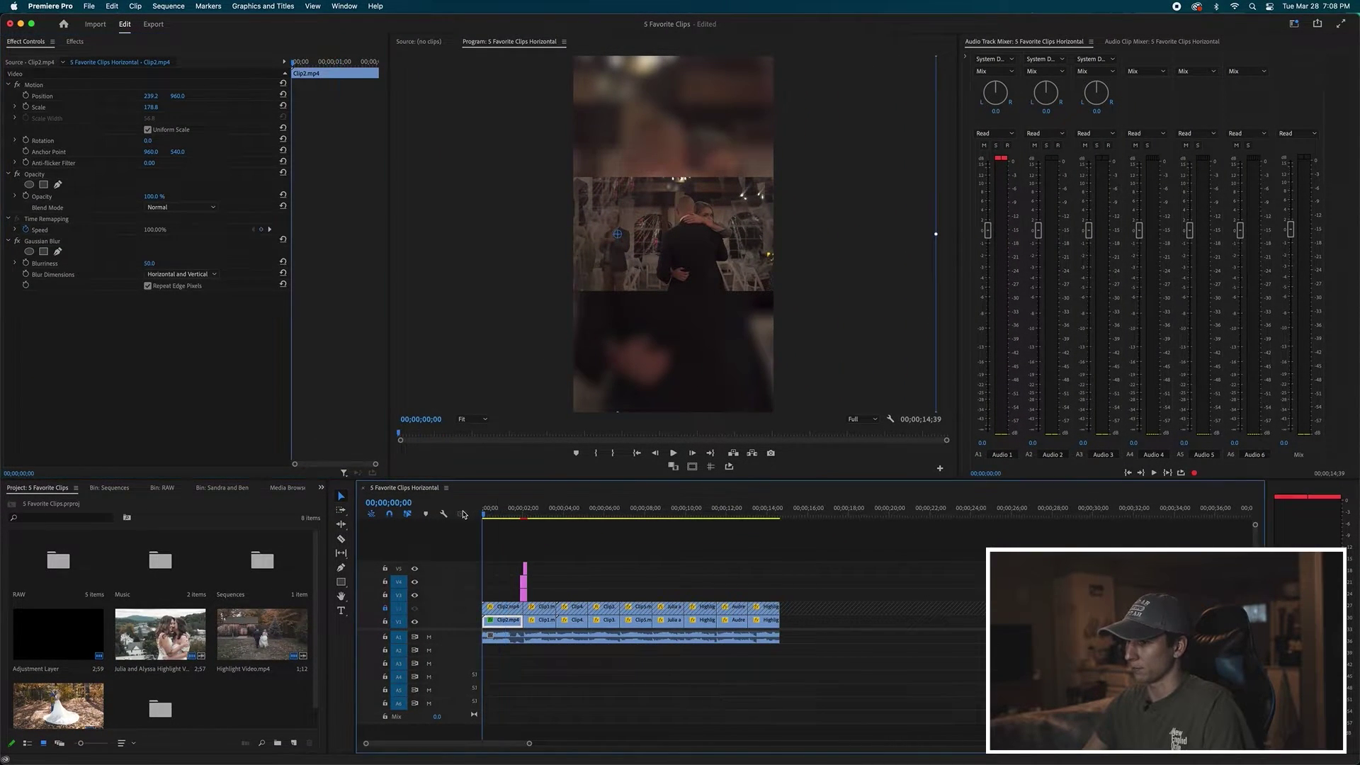
pyautogui.press('space')
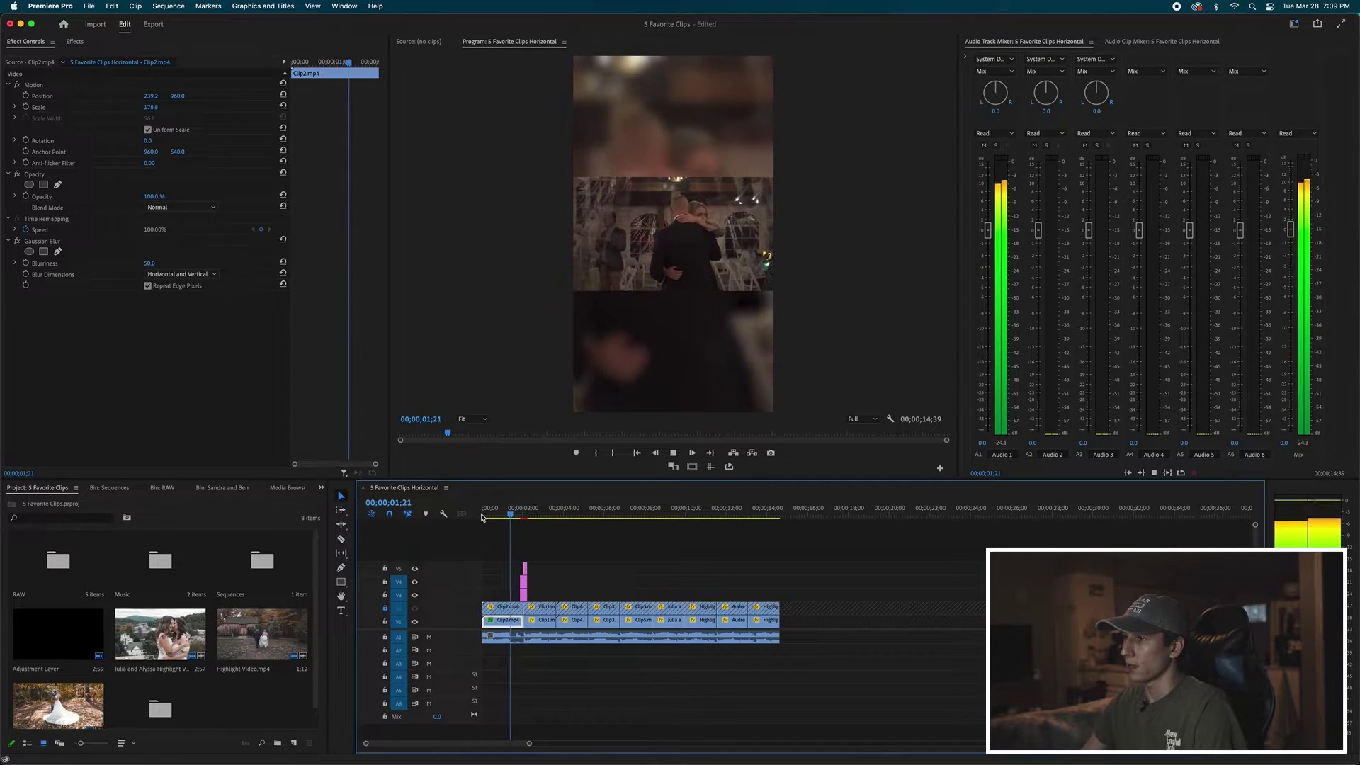
pyautogui.press('space')
pyautogui.moveTo(505, 511); pyautogui.dragTo(499, 515)
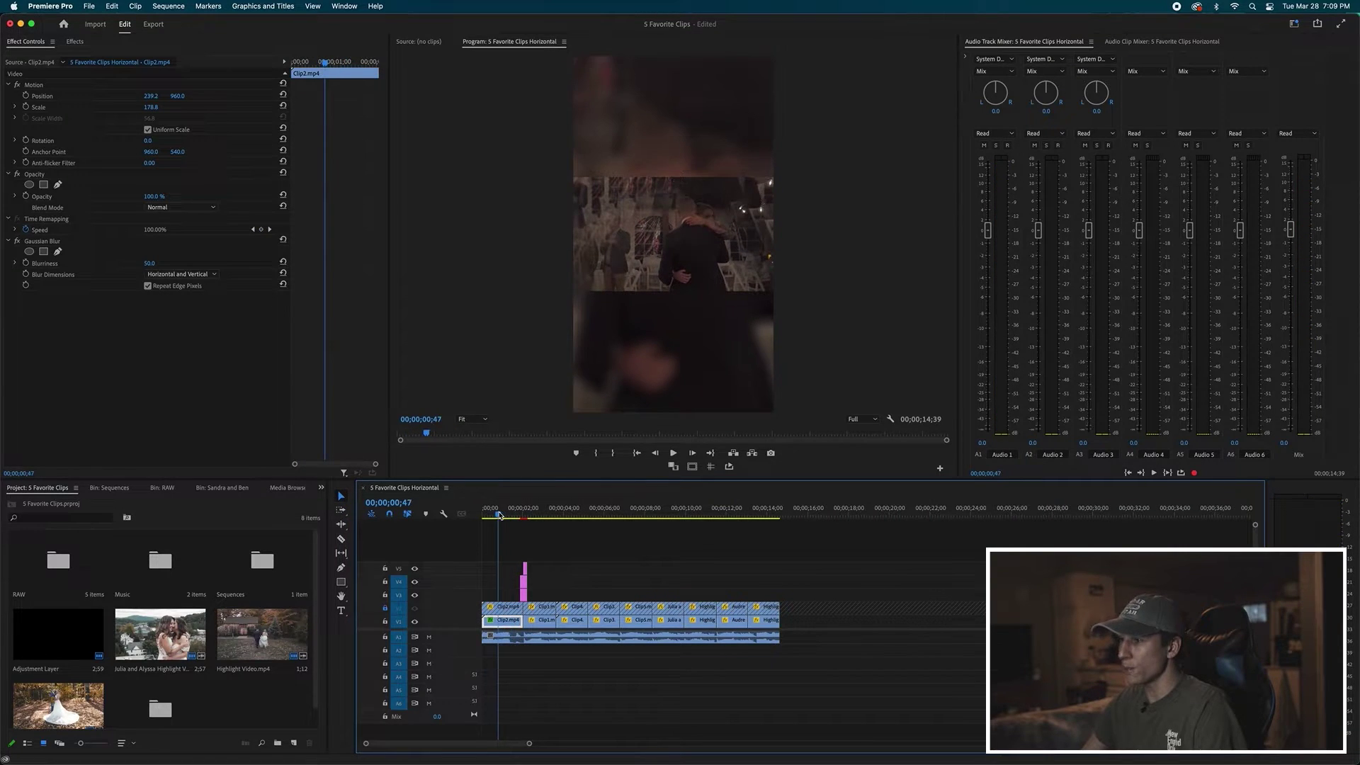
pyautogui.click(657, 238)
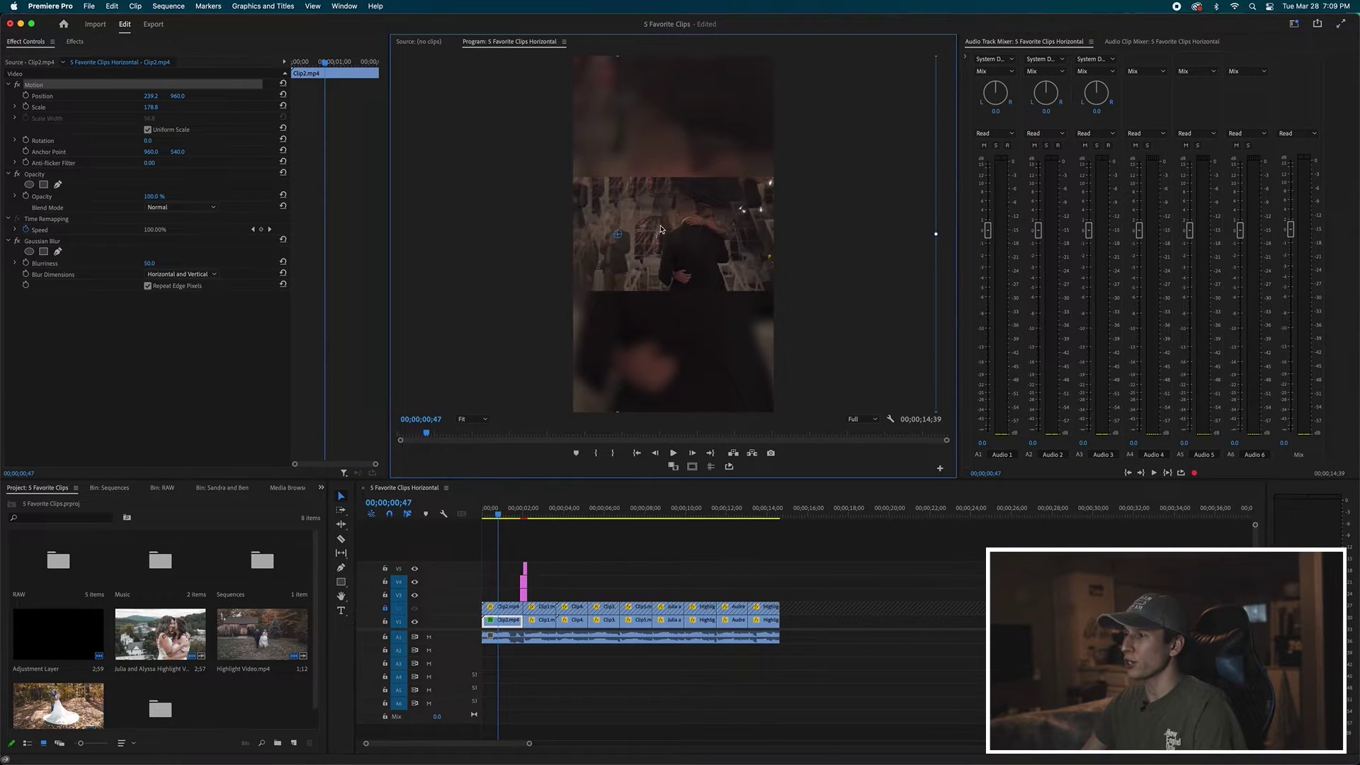
# Unlock V2 and enlarge the upper Clip2 copy to about 87.6 scale.
pyautogui.click(389, 612)
pyautogui.click(503, 606)
pyautogui.click(637, 223)
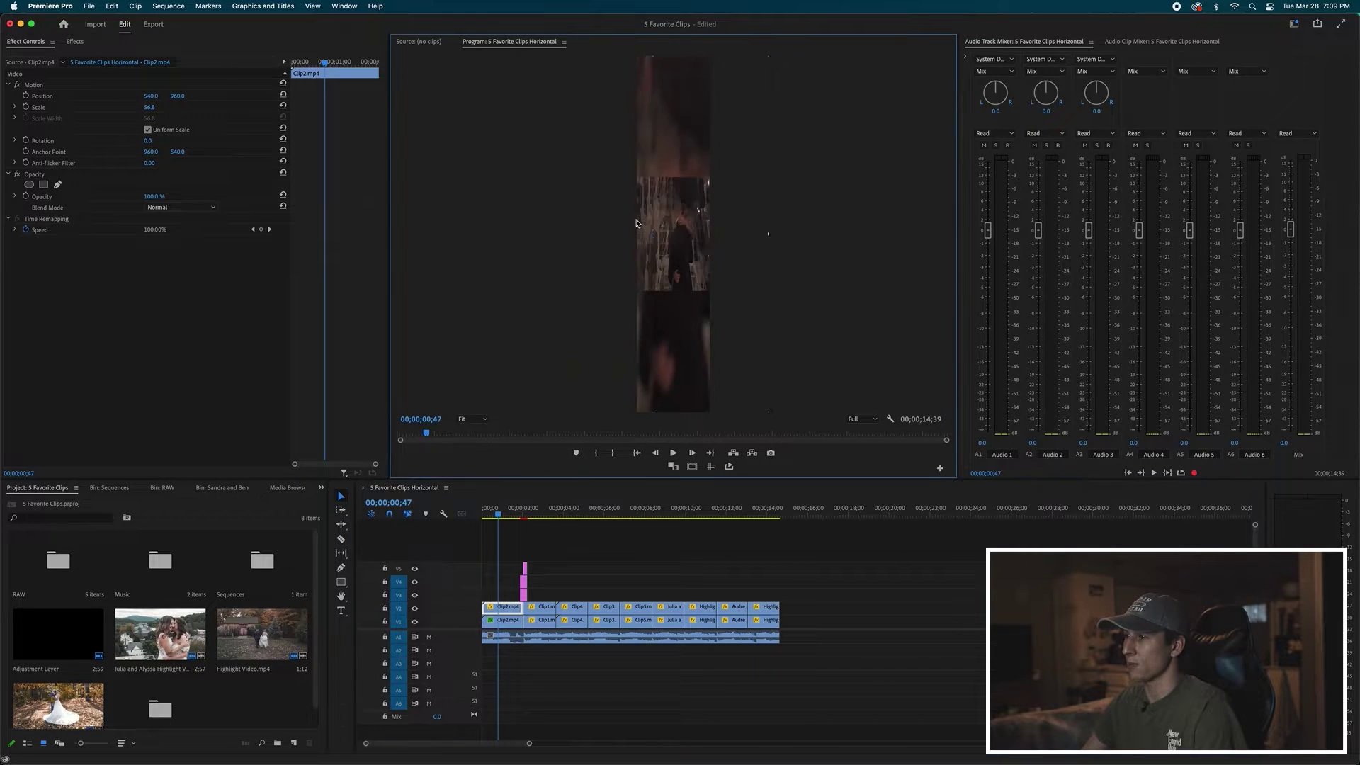
pyautogui.click(587, 227)
pyautogui.moveTo(572, 234)
pyautogui.mouseDown()
pyautogui.moveTo(507, 236)
pyautogui.moveTo(572, 234)
pyautogui.mouseUp()
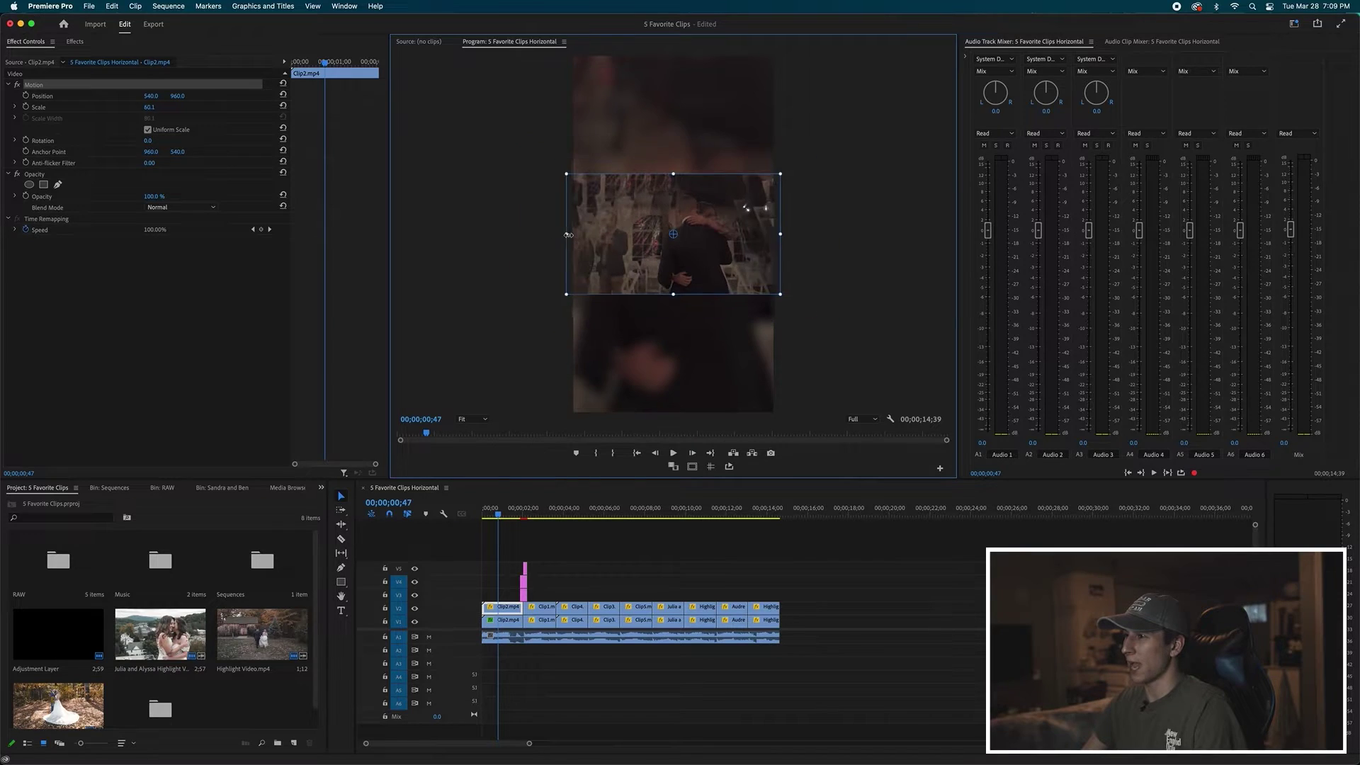
pyautogui.click(692, 376)
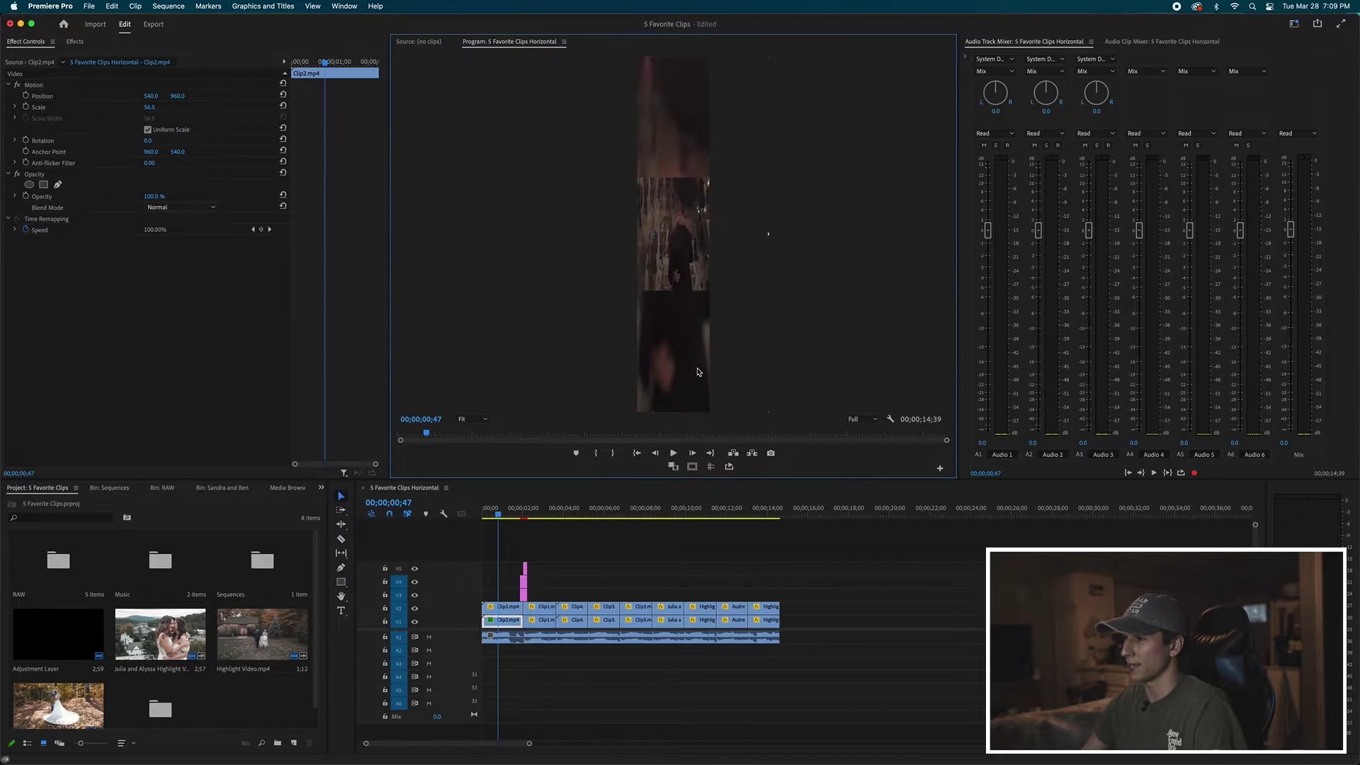
pyautogui.click(509, 613)
pyautogui.click(610, 251)
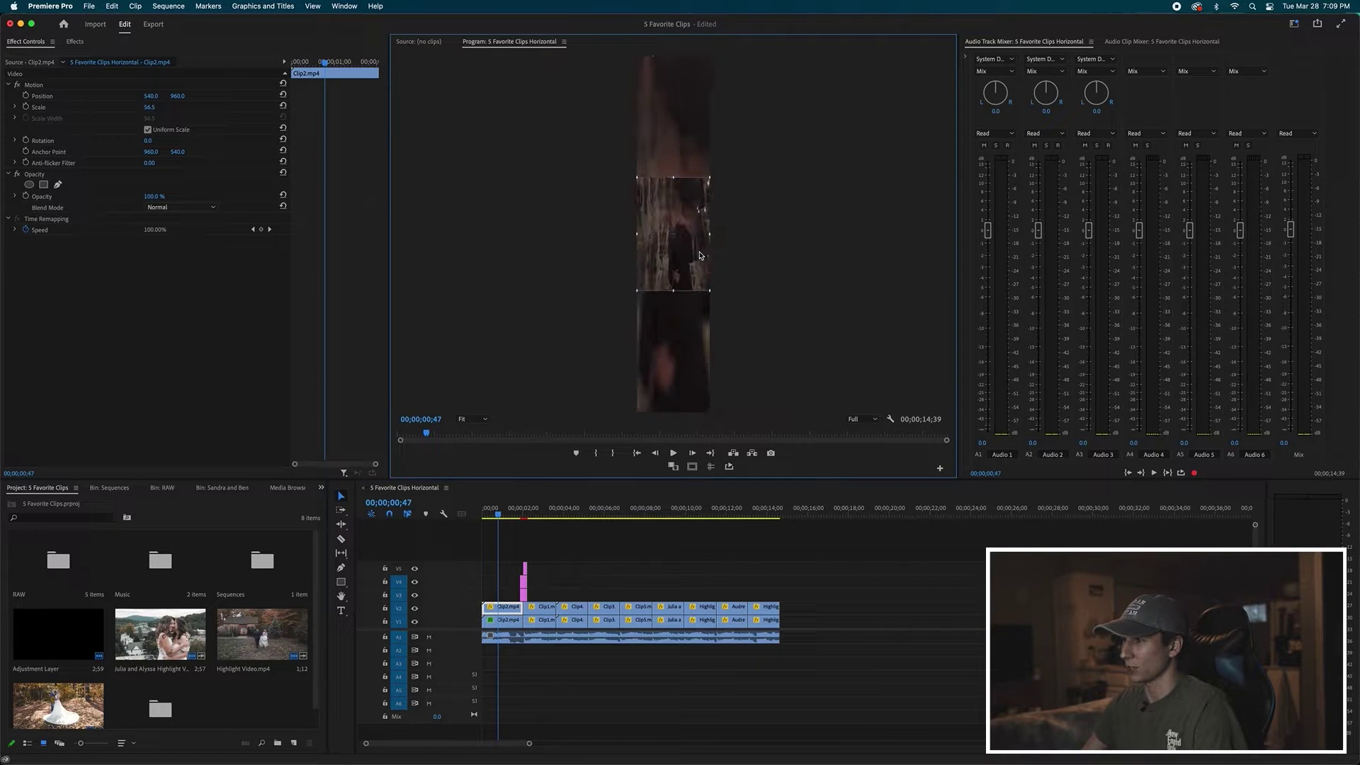
pyautogui.moveTo(573, 235); pyautogui.dragTo(517, 241)
# Reposition the foreground clip horizontally to about X 391, undoing an overshoot to the left.
pyautogui.moveTo(799, 287); pyautogui.dragTo(764, 287)
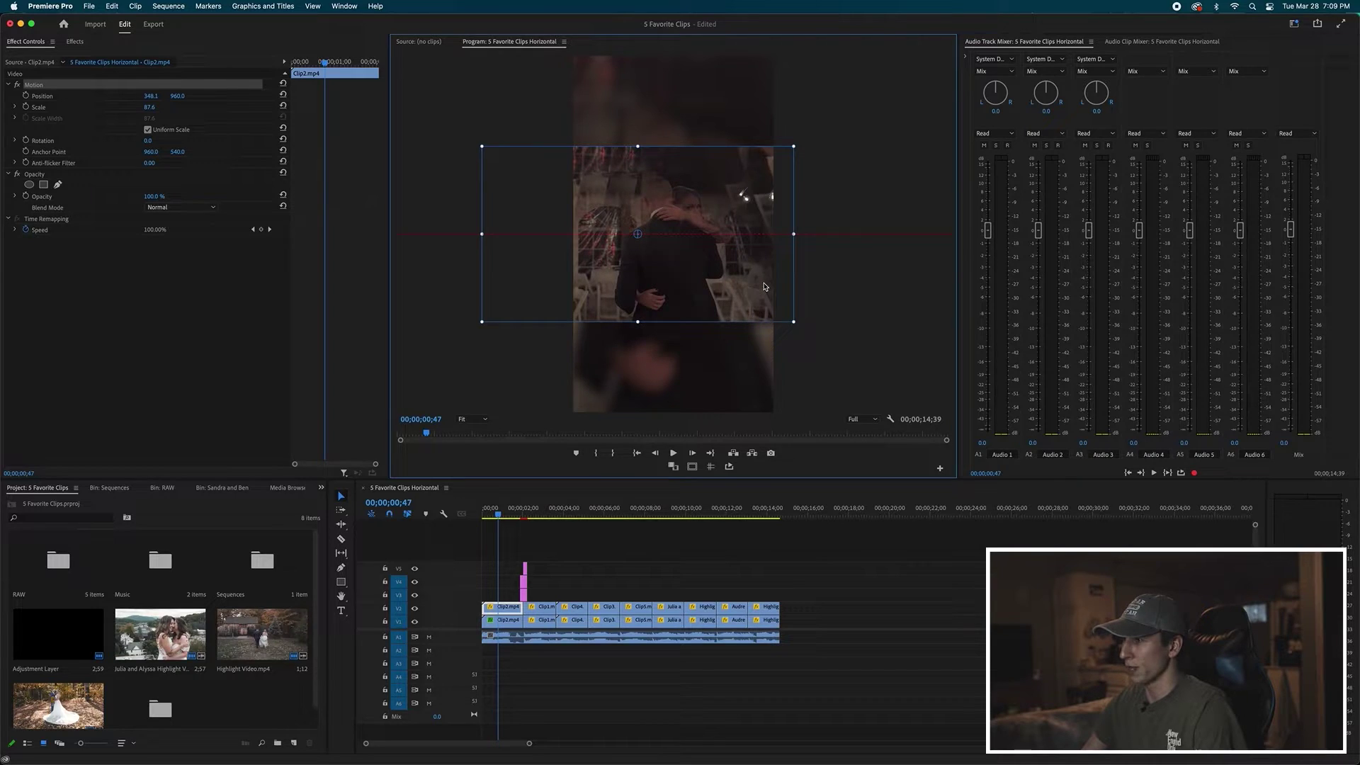
pyautogui.moveTo(612, 237); pyautogui.dragTo(552, 268)
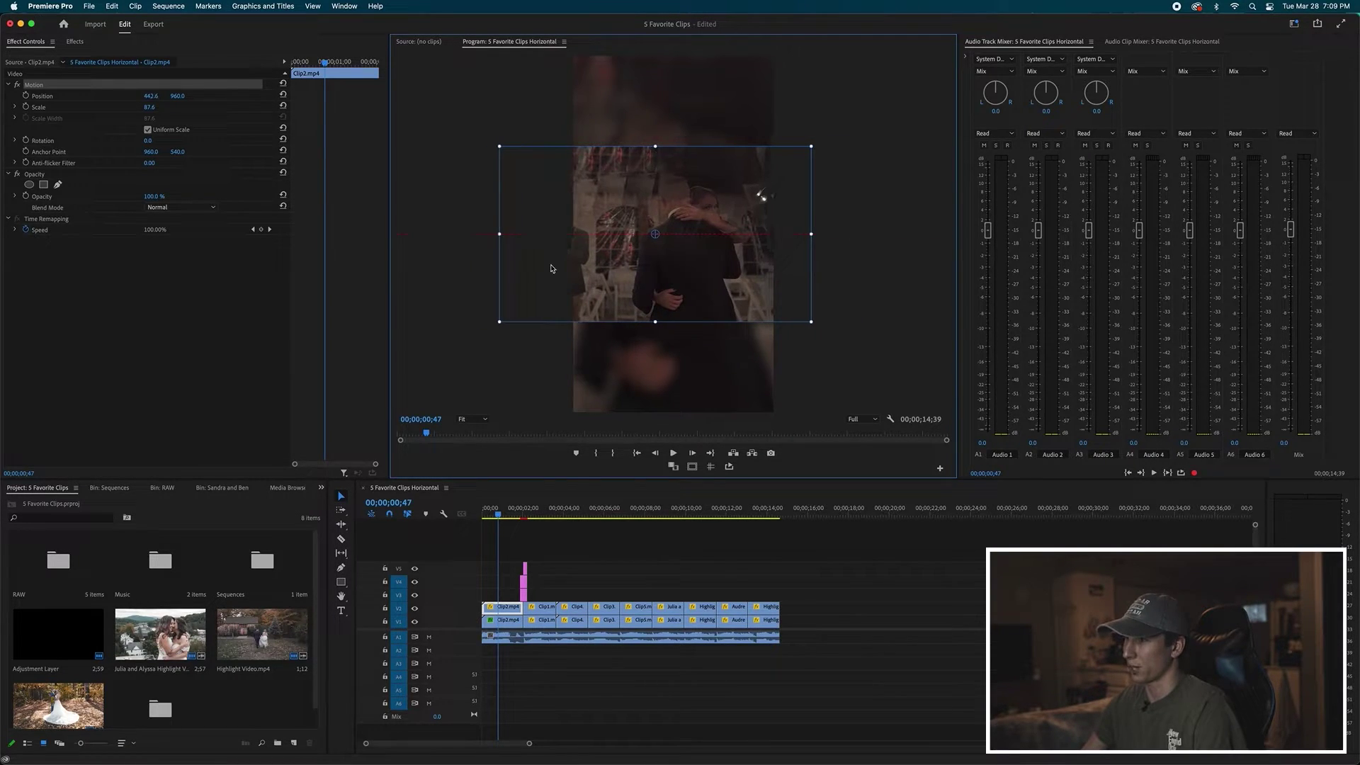
pyautogui.moveTo(694, 280); pyautogui.dragTo(633, 465)
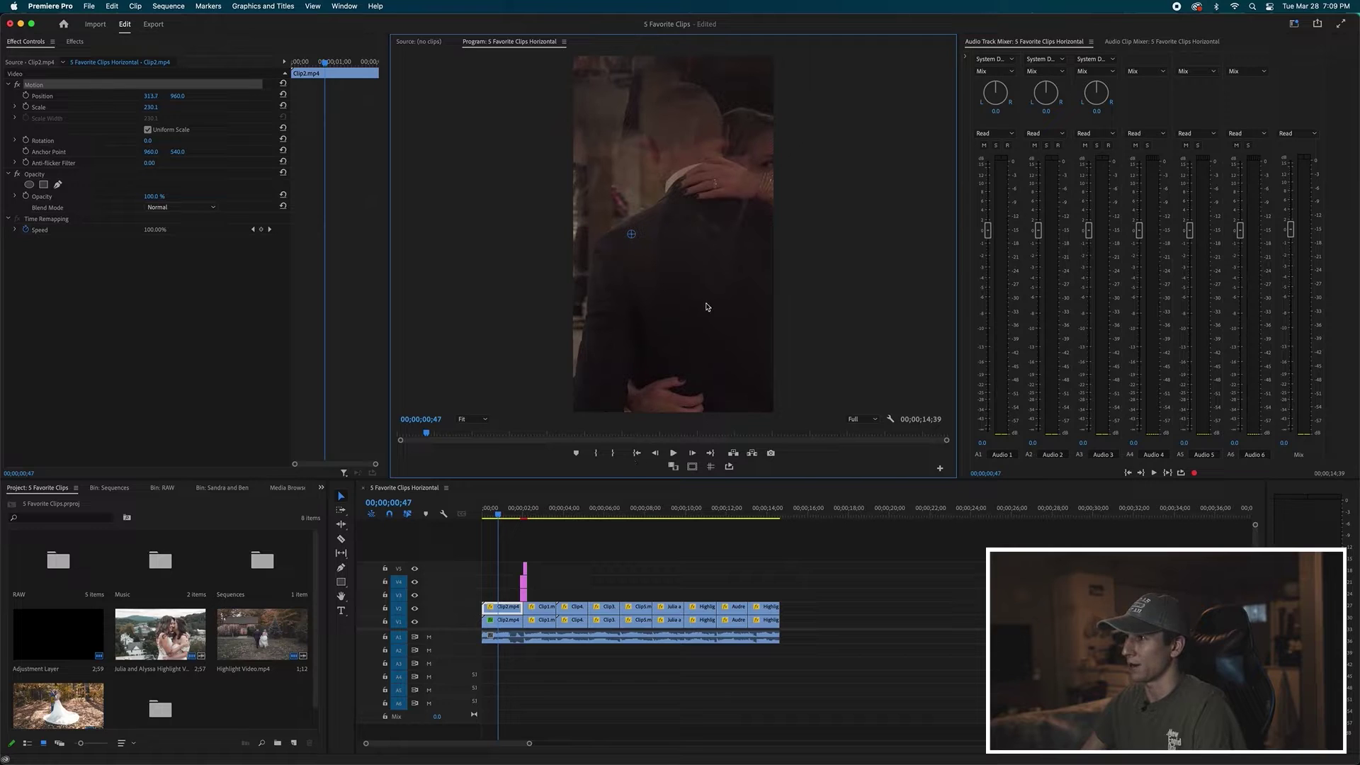
pyautogui.moveTo(706, 306); pyautogui.dragTo(656, 304)
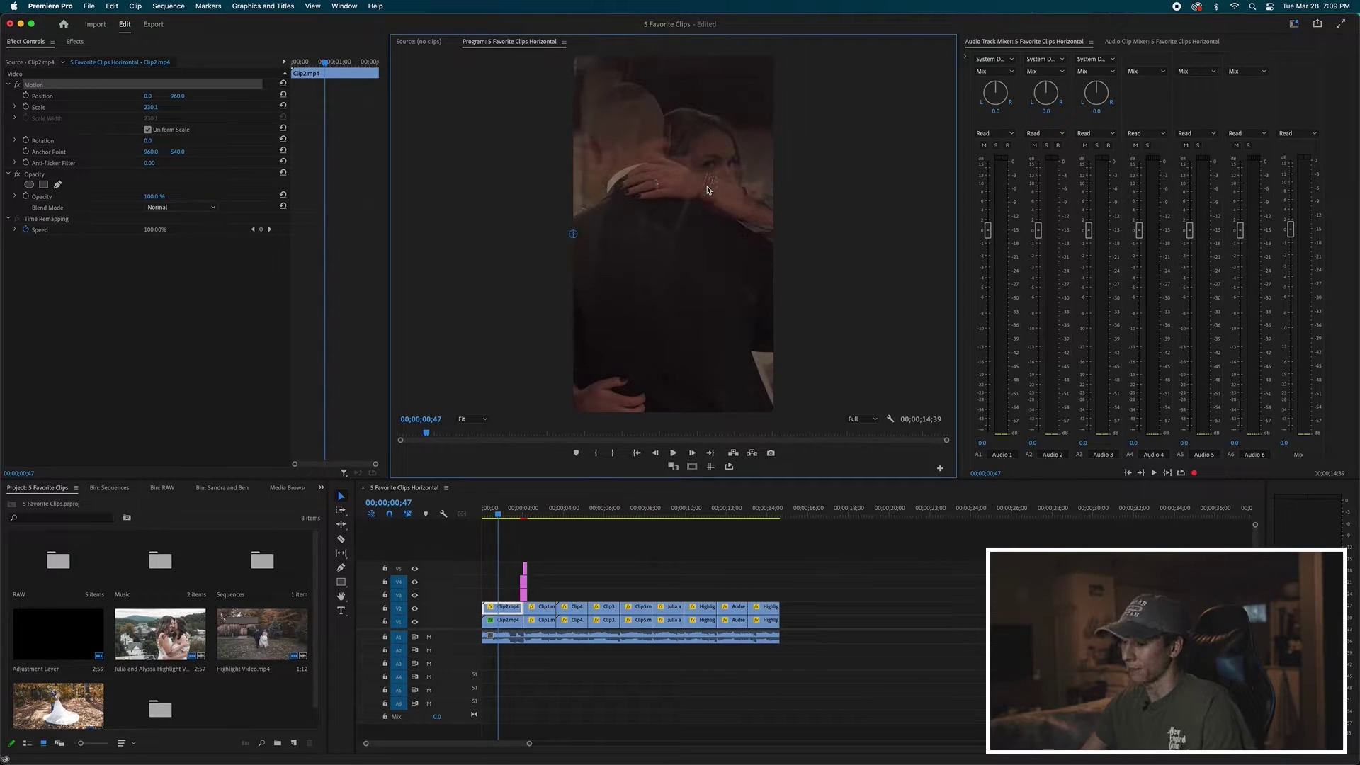
pyautogui.press('super+z')
pyautogui.press('super+z')
pyautogui.moveTo(670, 266)
pyautogui.mouseDown()
pyautogui.moveTo(686, 274)
pyautogui.moveTo(676, 270)
pyautogui.mouseUp()
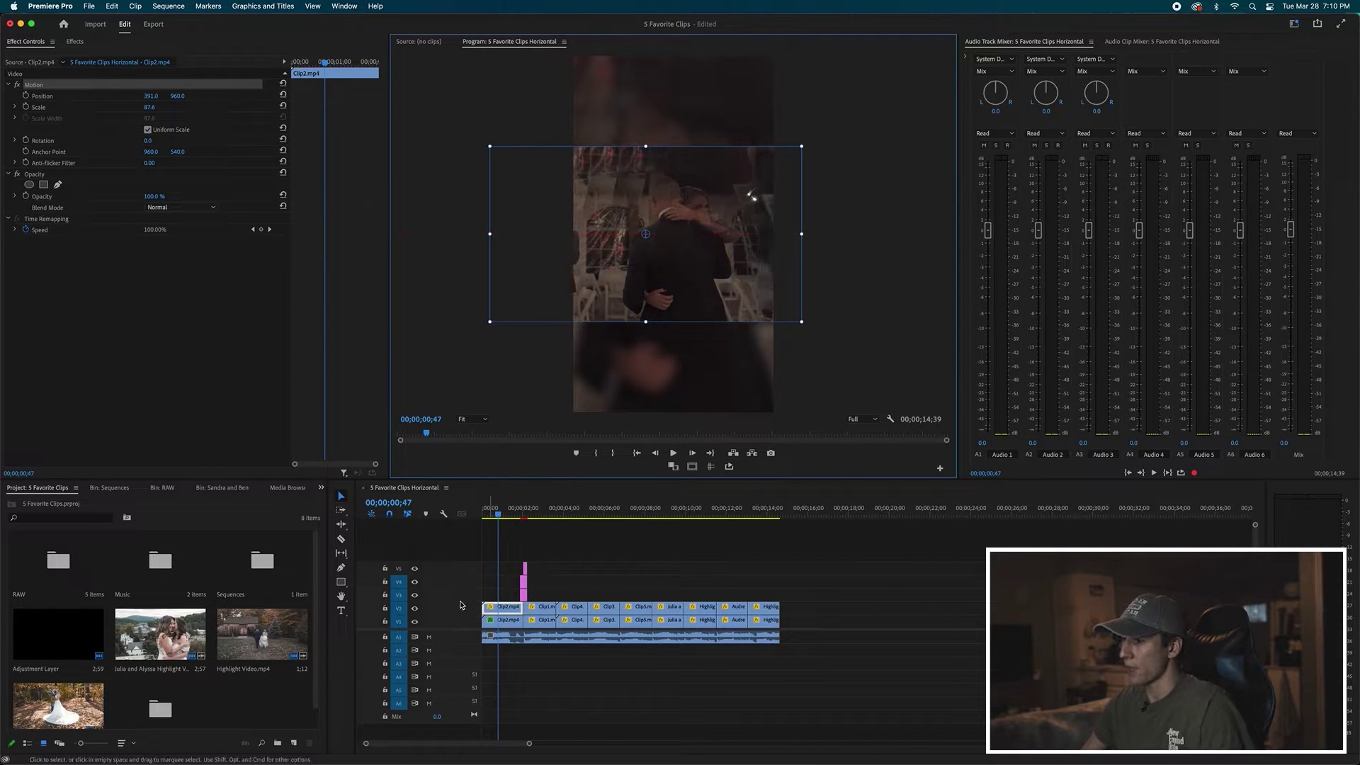
# Lock V2, select the blurred background Clip2 and replay the sequence from the start.
pyautogui.click(386, 610)
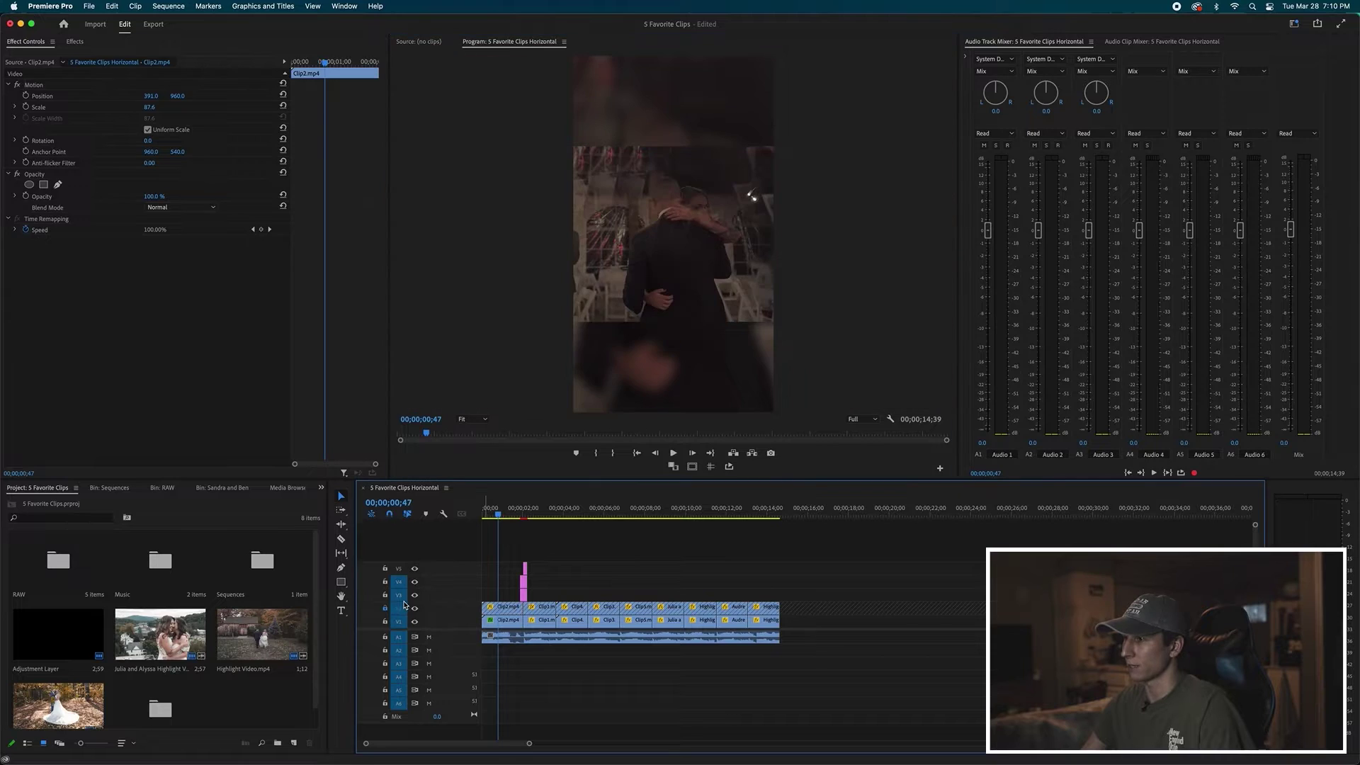
pyautogui.click(499, 515)
pyautogui.press('Home')
pyautogui.press('space')
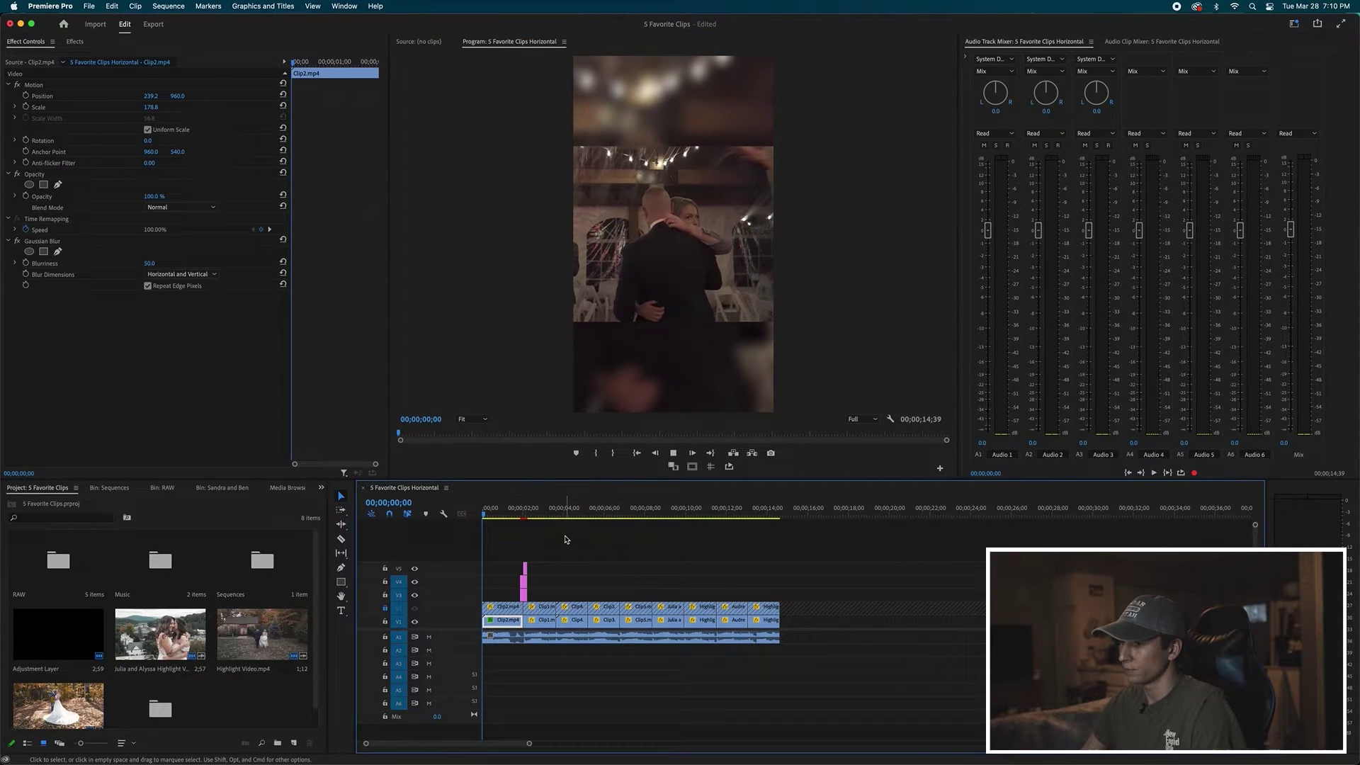
pyautogui.press('space')
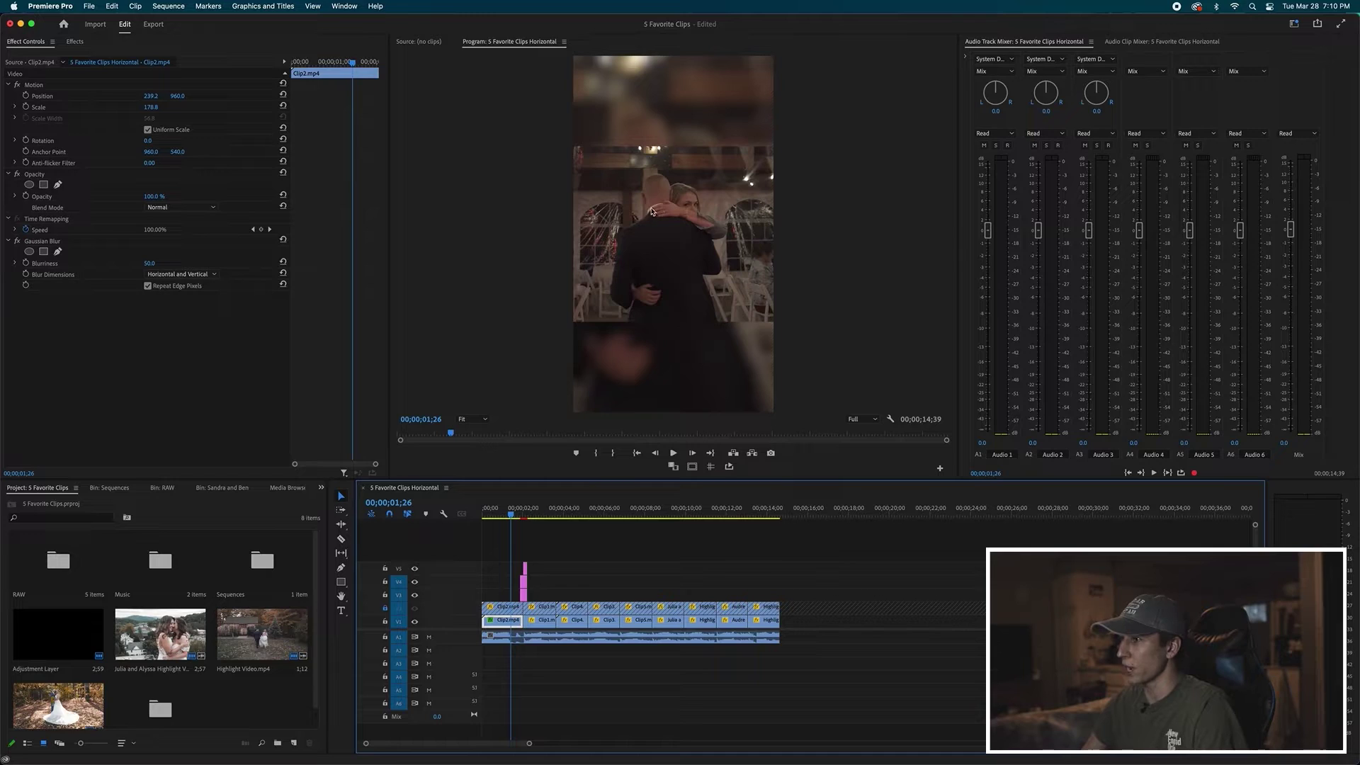
pyautogui.click(674, 253)
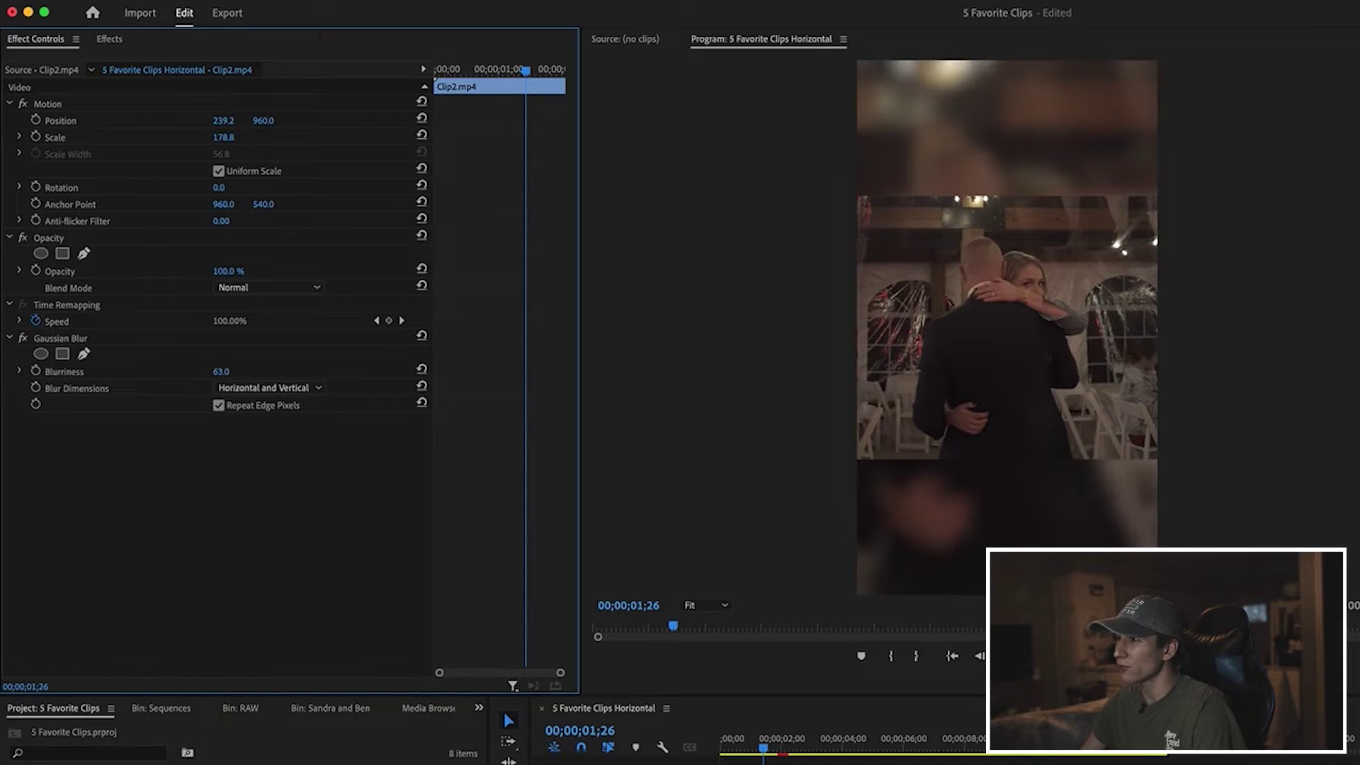
# Set background Blurriness to 55, then enlarge the foreground clip to 98.6 and snap it to centre.
pyautogui.click(235, 368)
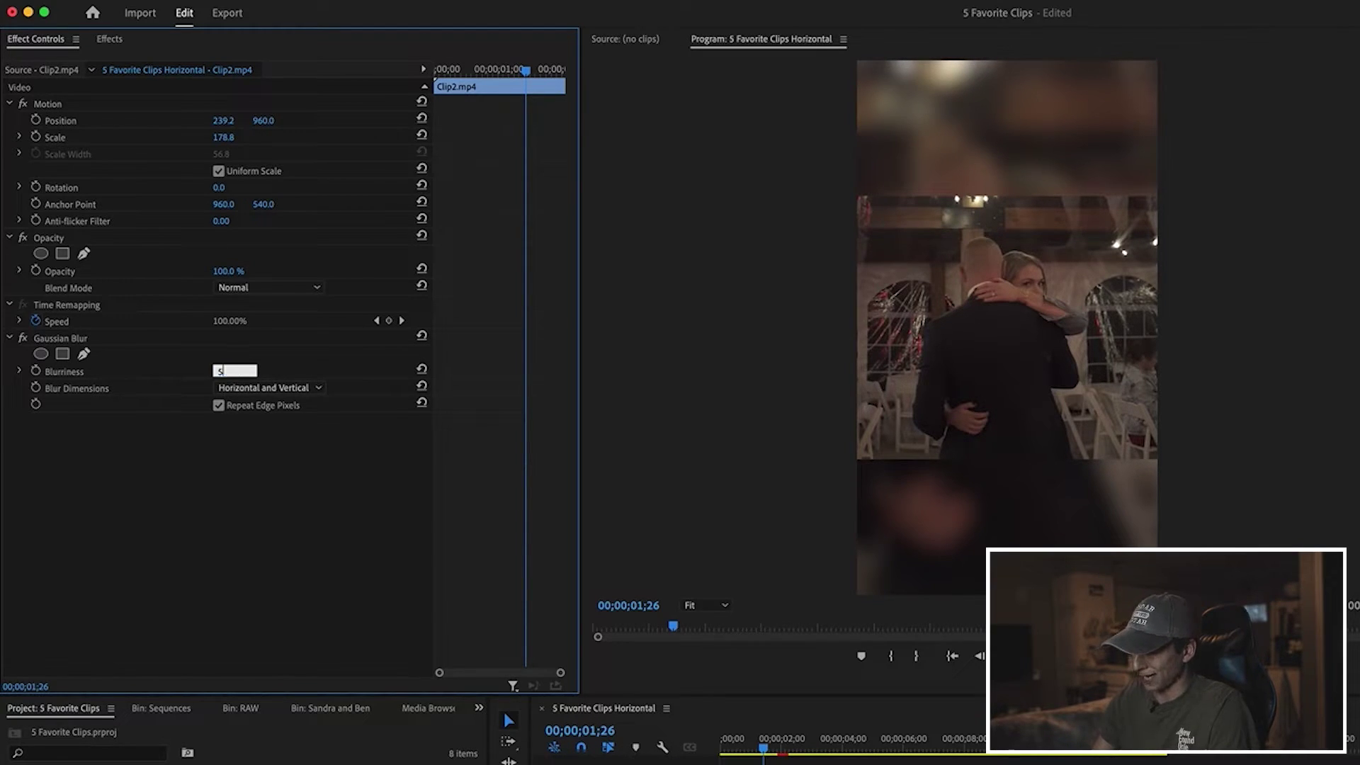
pyautogui.click(731, 742)
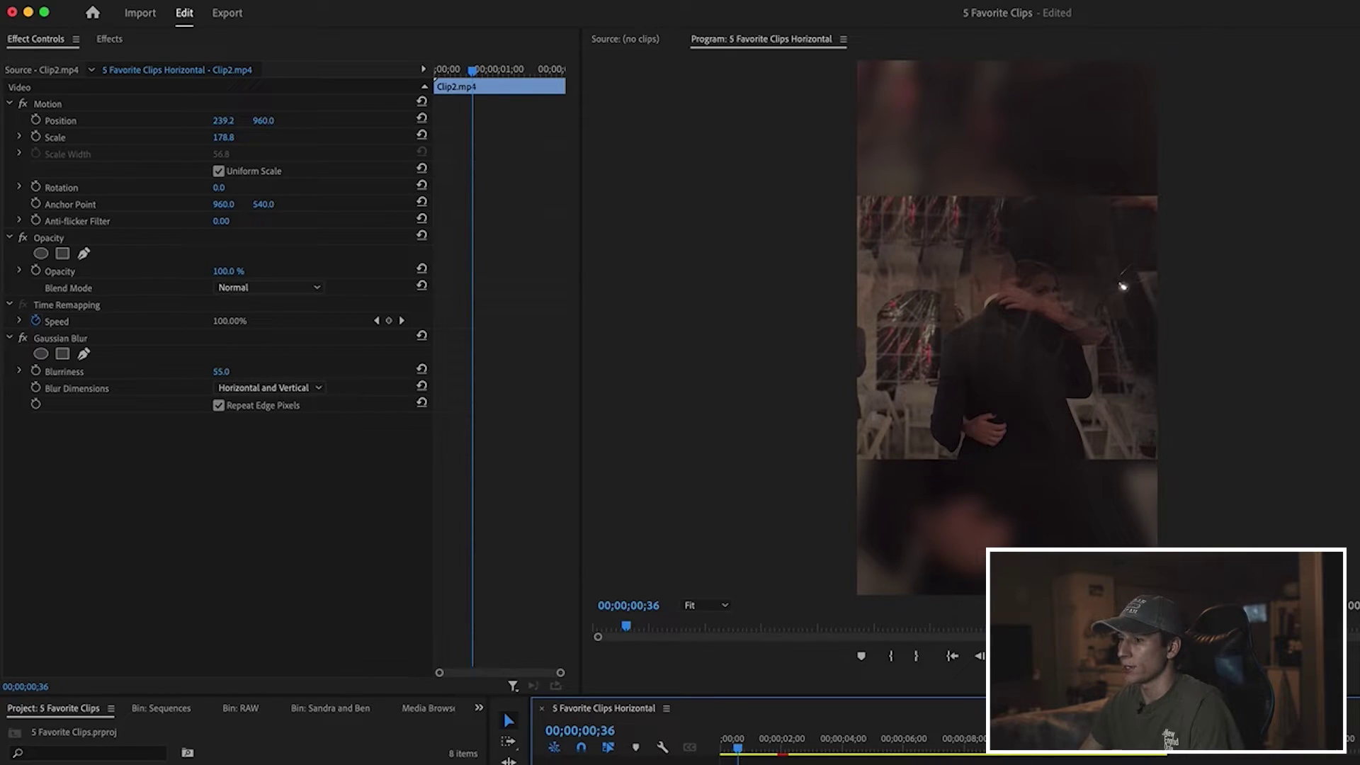
pyautogui.doubleClick(977, 453)
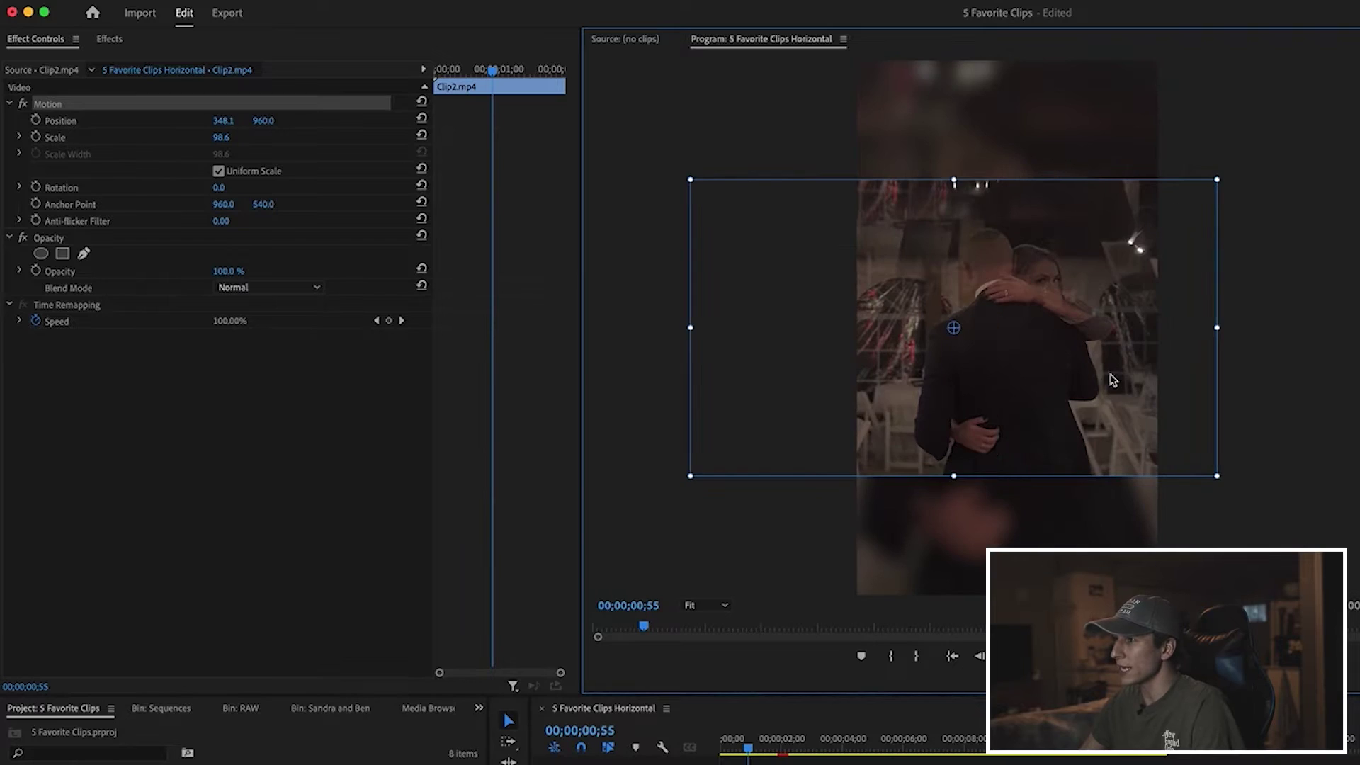
pyautogui.moveTo(1112, 380); pyautogui.dragTo(1046, 394)
# Select all the foreground clips on V2 and show their transform box.
pyautogui.click(890, 496)
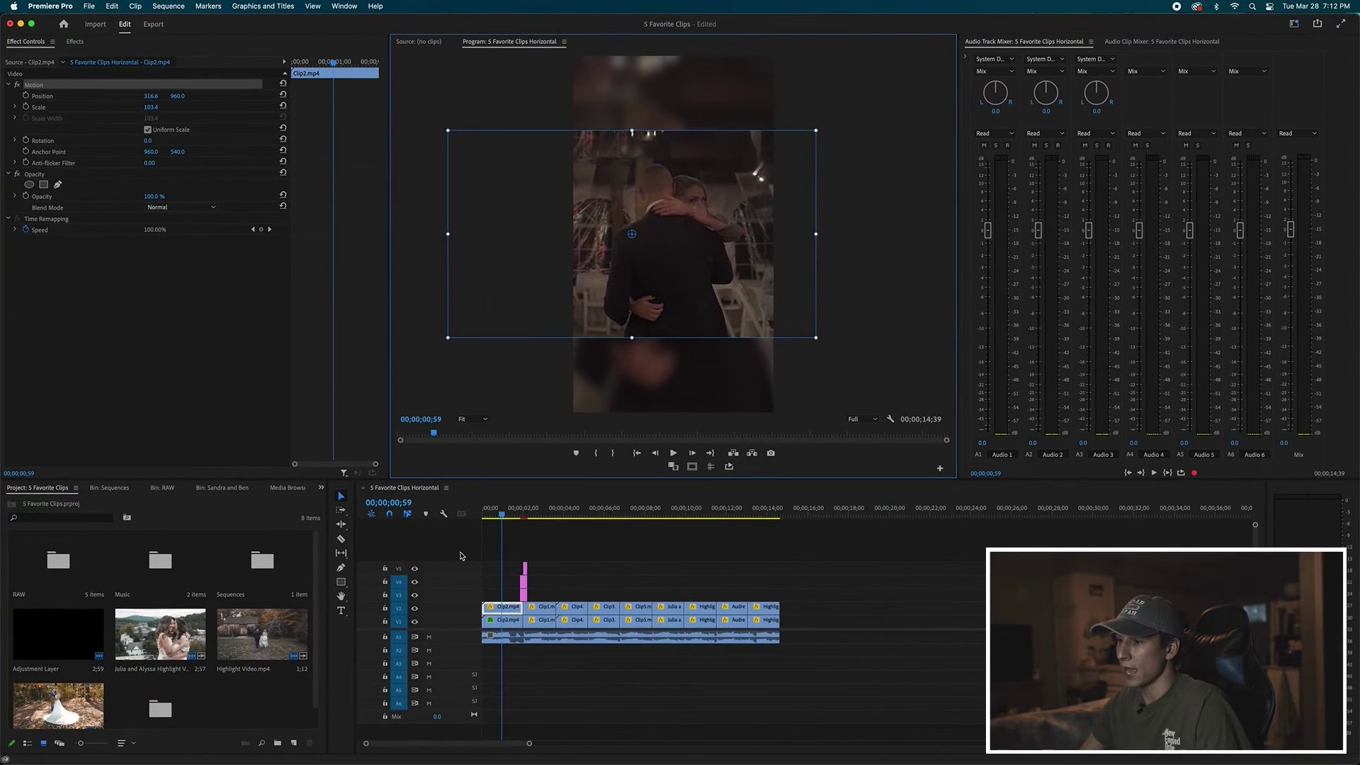
pyautogui.click(507, 606)
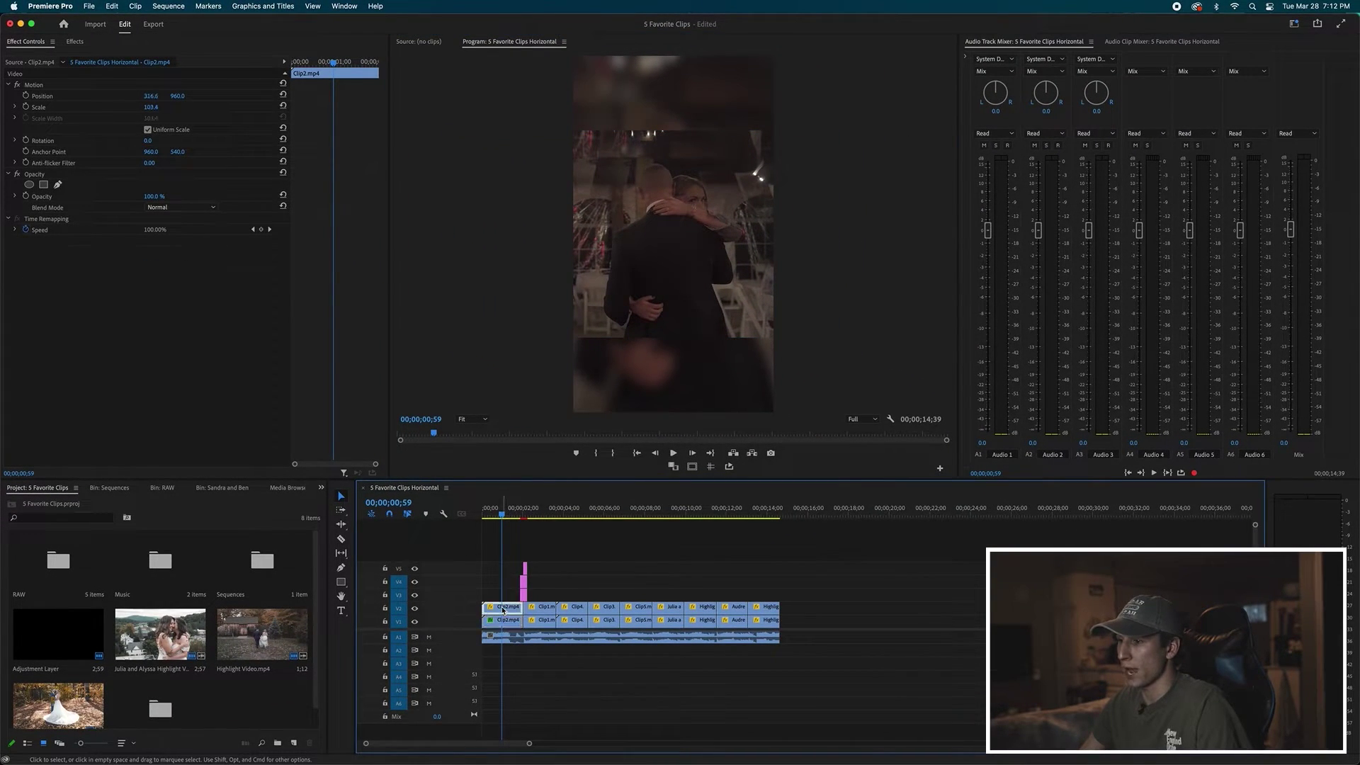
pyautogui.click(36, 86)
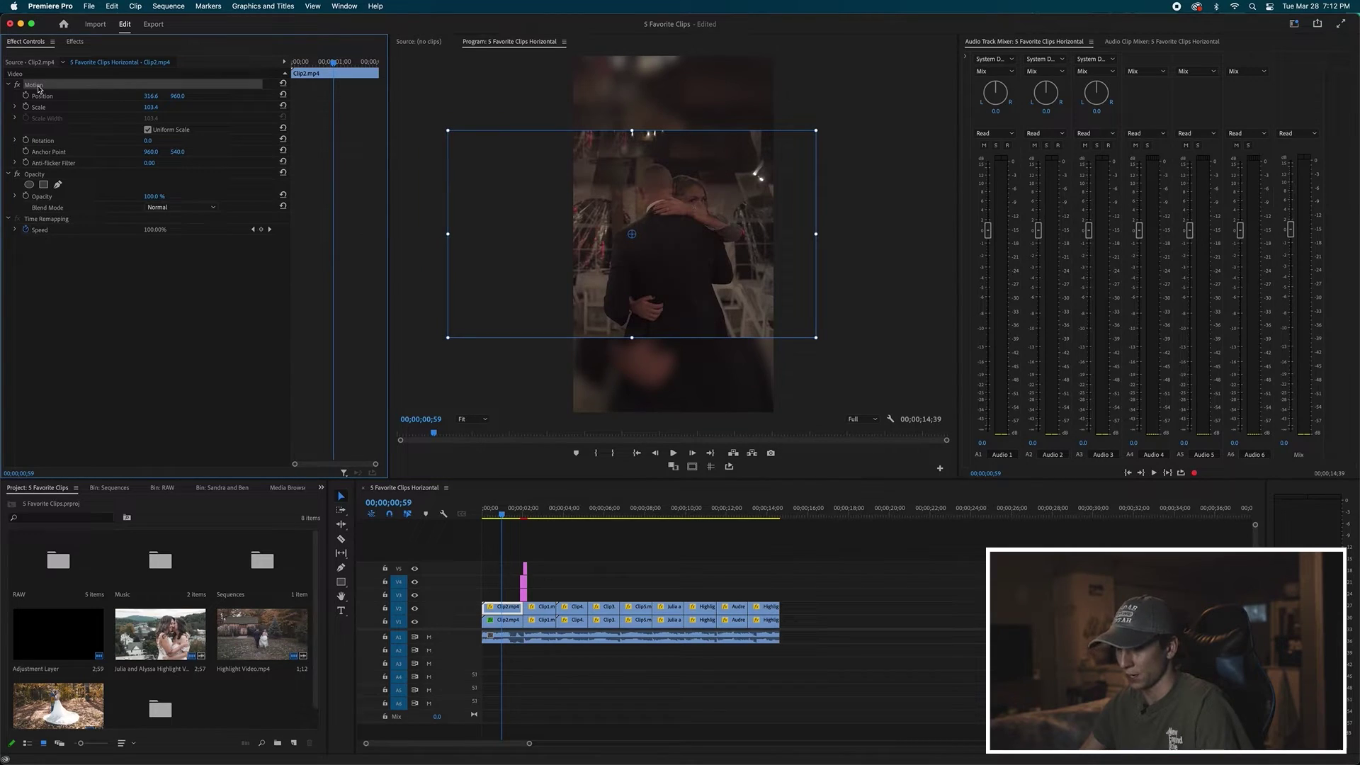
pyautogui.moveTo(836, 623); pyautogui.dragTo(549, 527)
# Shift Clip1, Clip4 and Clip3 sideways so the couple sits in the vertical frame.
pyautogui.click(547, 513)
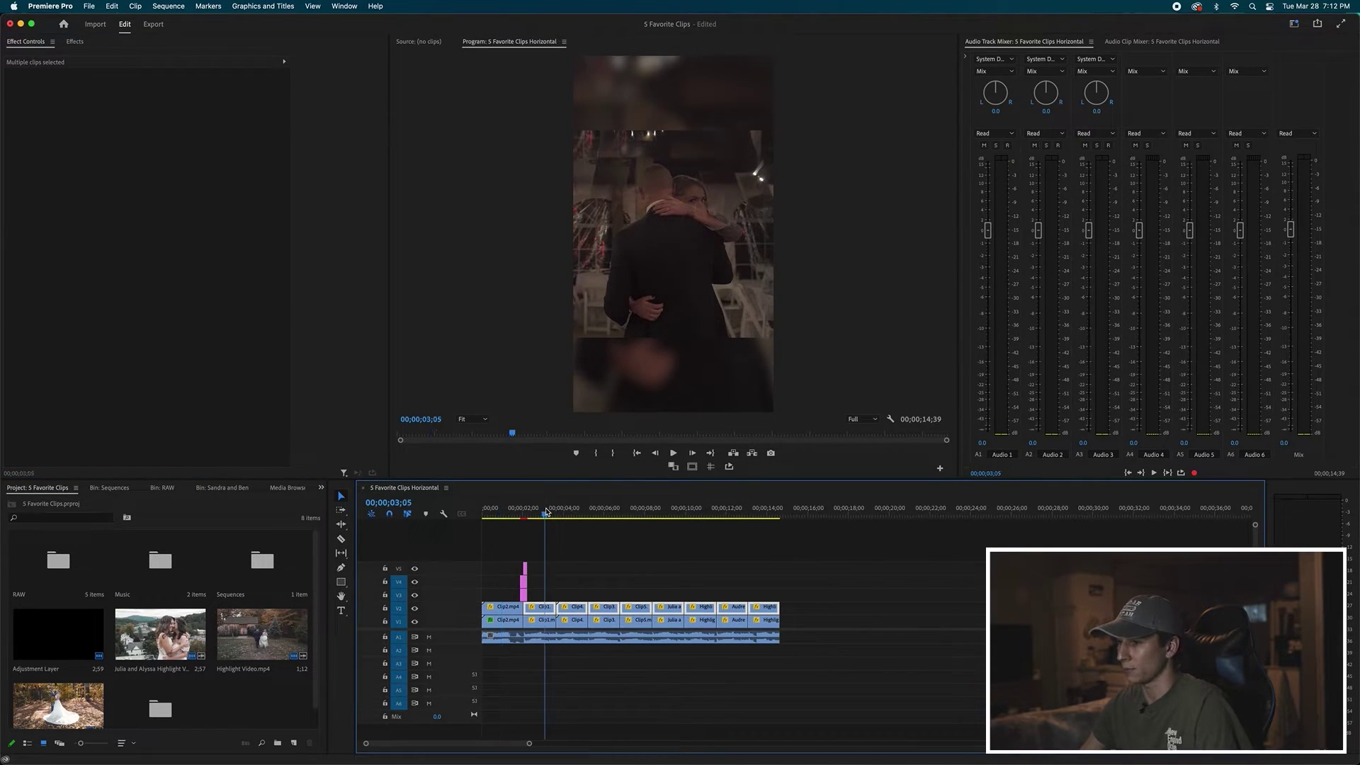
pyautogui.click(696, 288)
pyautogui.moveTo(696, 288); pyautogui.dragTo(696, 252)
pyautogui.press('space')
pyautogui.press('space')
pyautogui.moveTo(676, 248); pyautogui.dragTo(706, 248)
pyautogui.click(597, 506)
pyautogui.moveTo(641, 292); pyautogui.dragTo(603, 333)
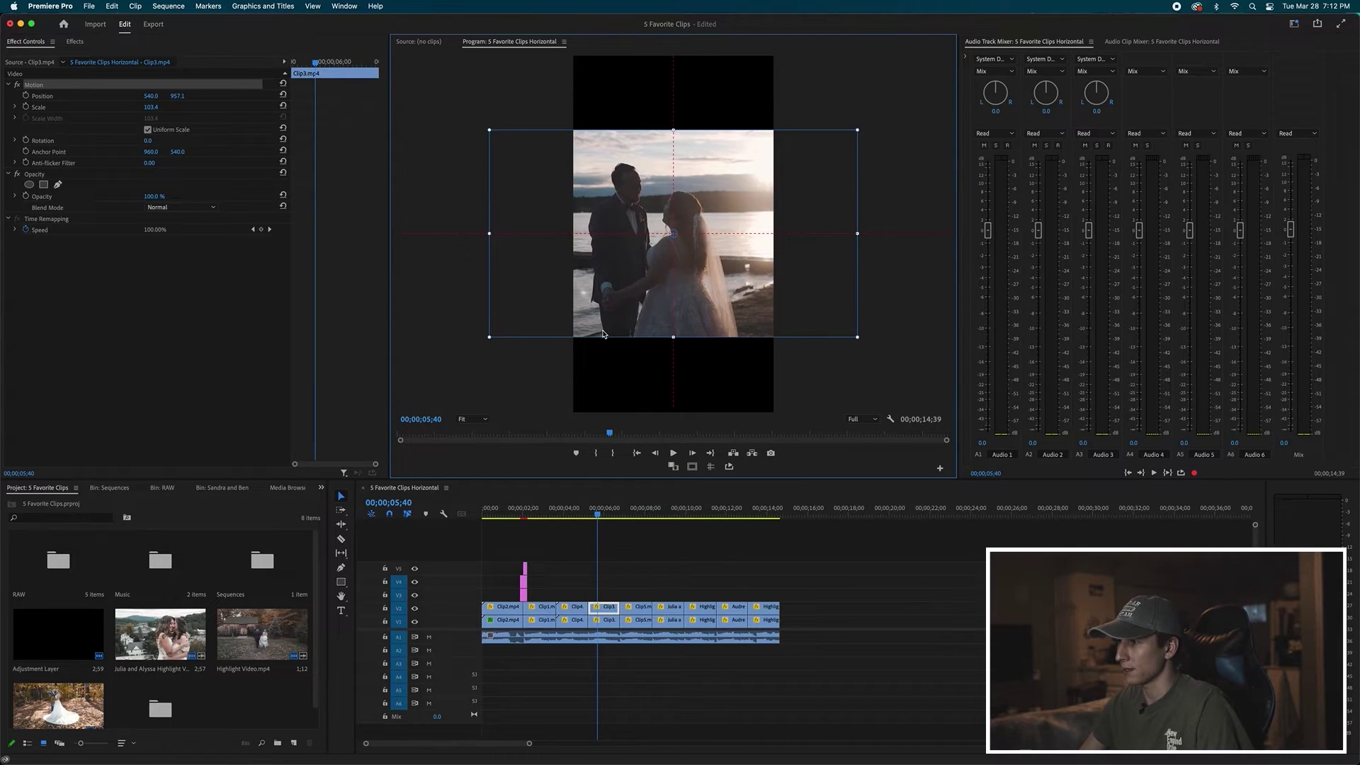
# Reframe Clip5 and the Highlight clips horizontally, then return the playhead to Clip2.
pyautogui.click(631, 508)
pyautogui.click(687, 279)
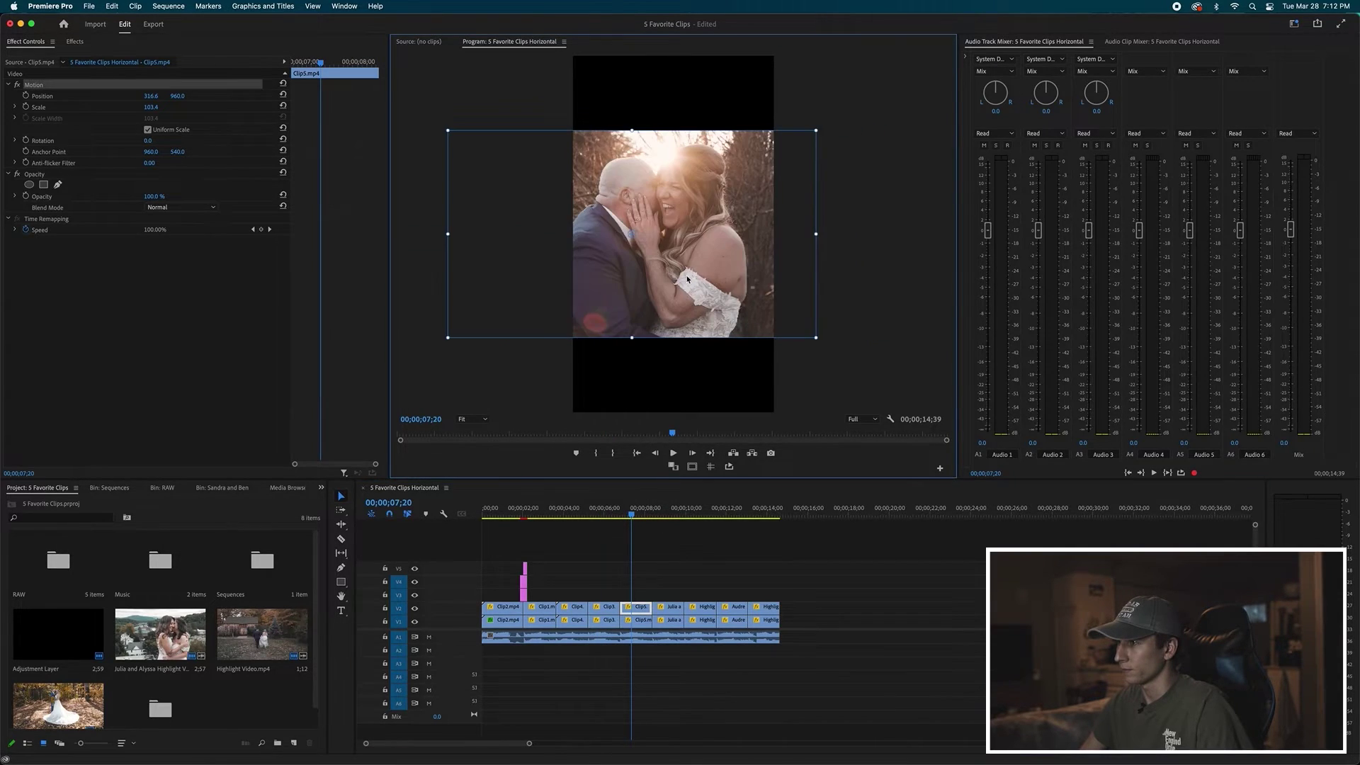
pyautogui.press('Down')
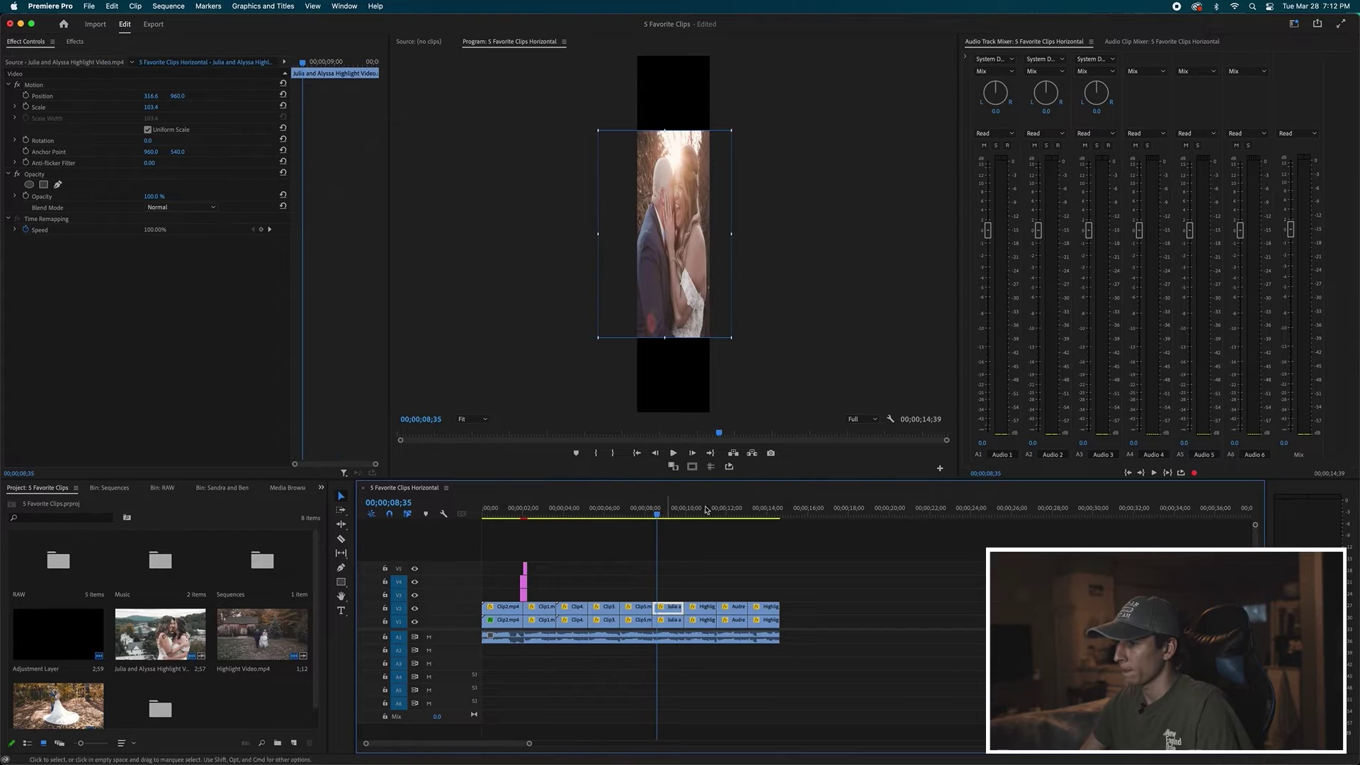
pyautogui.moveTo(676, 278); pyautogui.dragTo(708, 294)
pyautogui.press('Down')
pyautogui.click(668, 298)
pyautogui.click(727, 516)
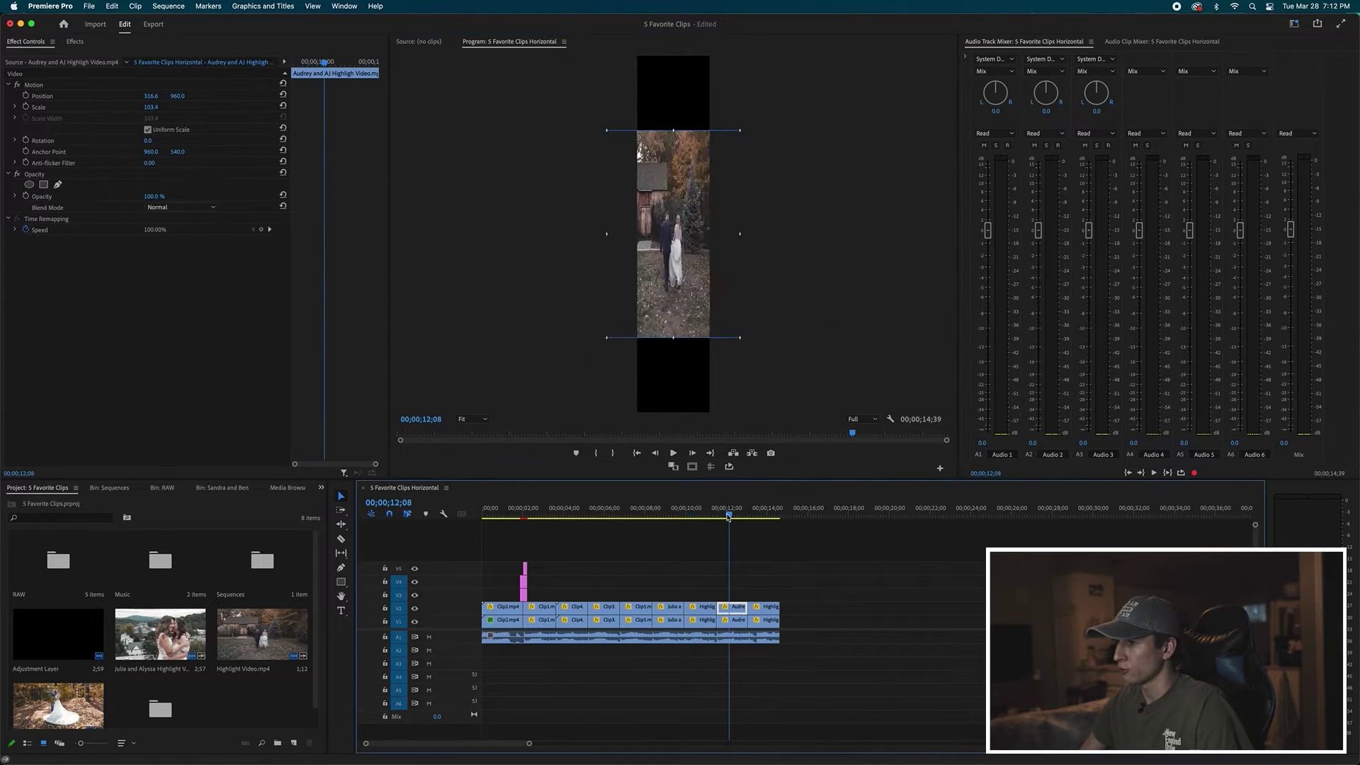
pyautogui.moveTo(660, 253); pyautogui.dragTo(679, 281)
pyautogui.click(758, 512)
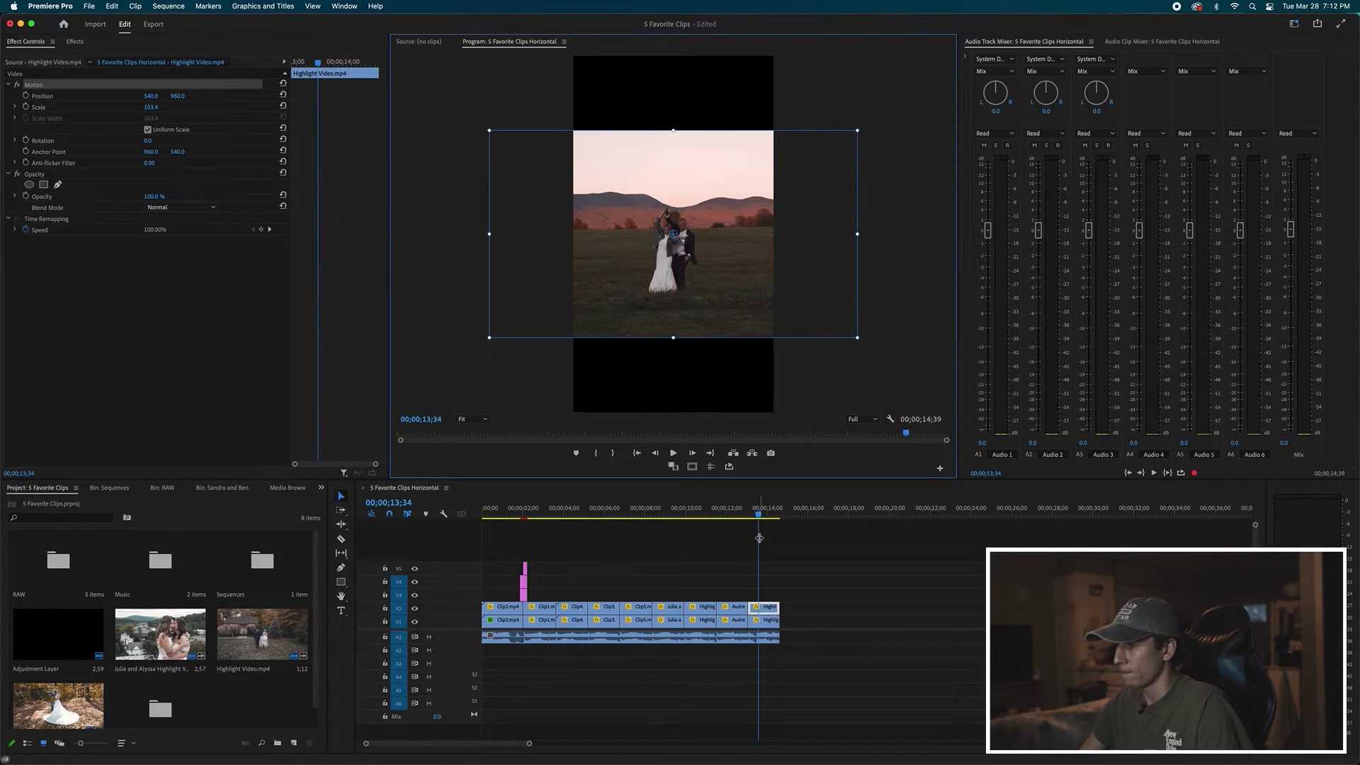
pyautogui.click(749, 514)
pyautogui.moveTo(719, 515); pyautogui.dragTo(508, 512)
# Lock track V2 and apply Clip2's enlarged Motion settings to every V1 background clip.
pyautogui.click(389, 611)
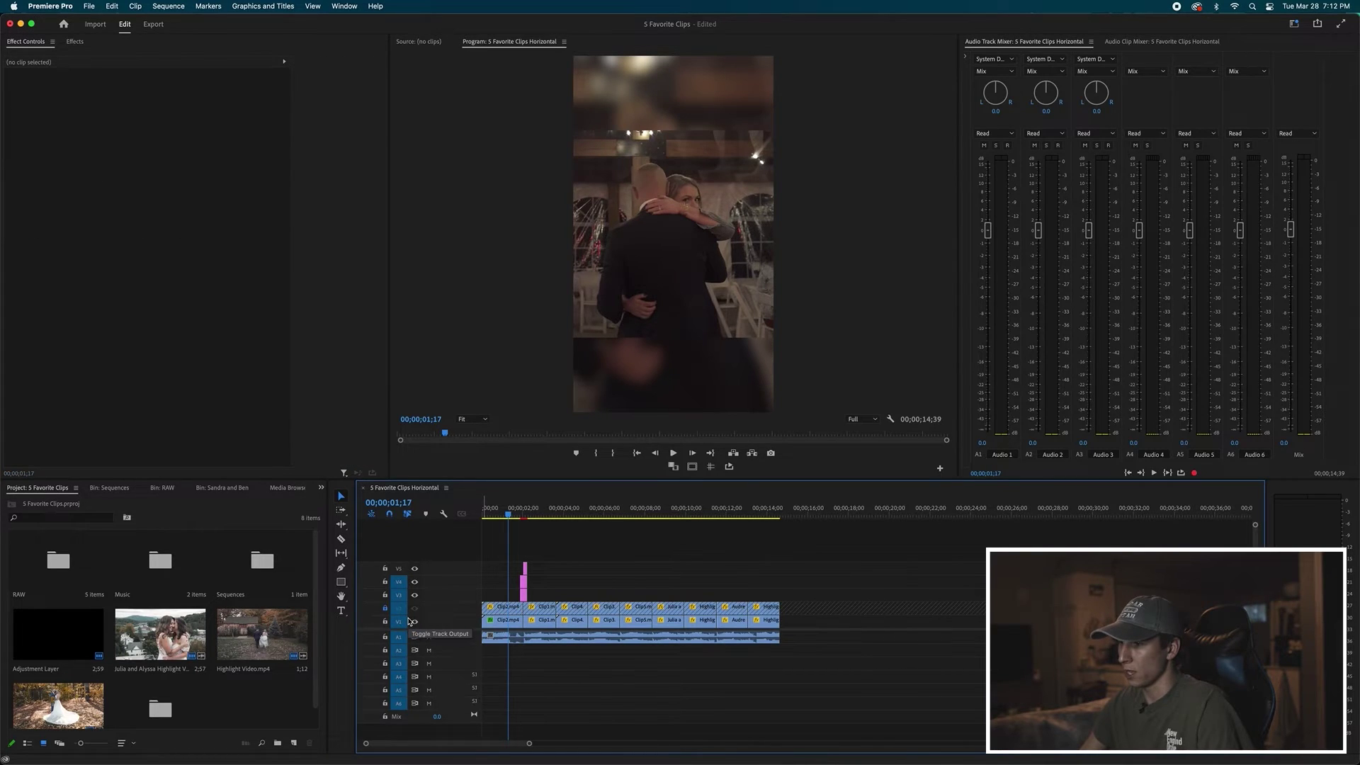
pyautogui.click(528, 618)
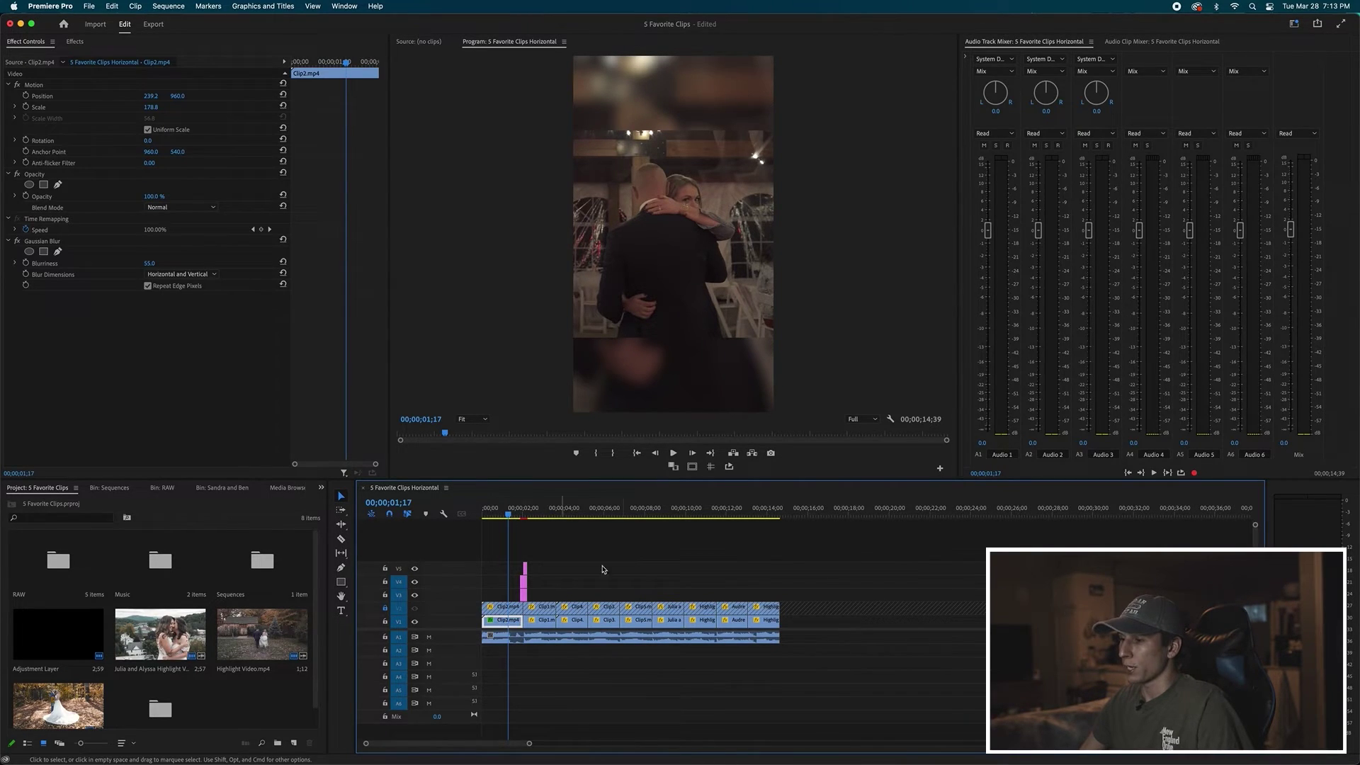
pyautogui.click(43, 86)
pyautogui.press('Left')
pyautogui.press('Left')
pyautogui.press('Left')
pyautogui.press('Left')
pyautogui.press('Left')
pyautogui.press('Left')
pyautogui.press('Left')
pyautogui.press('Left')
pyautogui.press('Left')
pyautogui.press('Left')
pyautogui.press('Left')
pyautogui.press('Left')
pyautogui.press('Left')
pyautogui.press('Left')
pyautogui.press('Left')
pyautogui.press('Left')
pyautogui.press('Left')
pyautogui.press('Left')
pyautogui.press('Left')
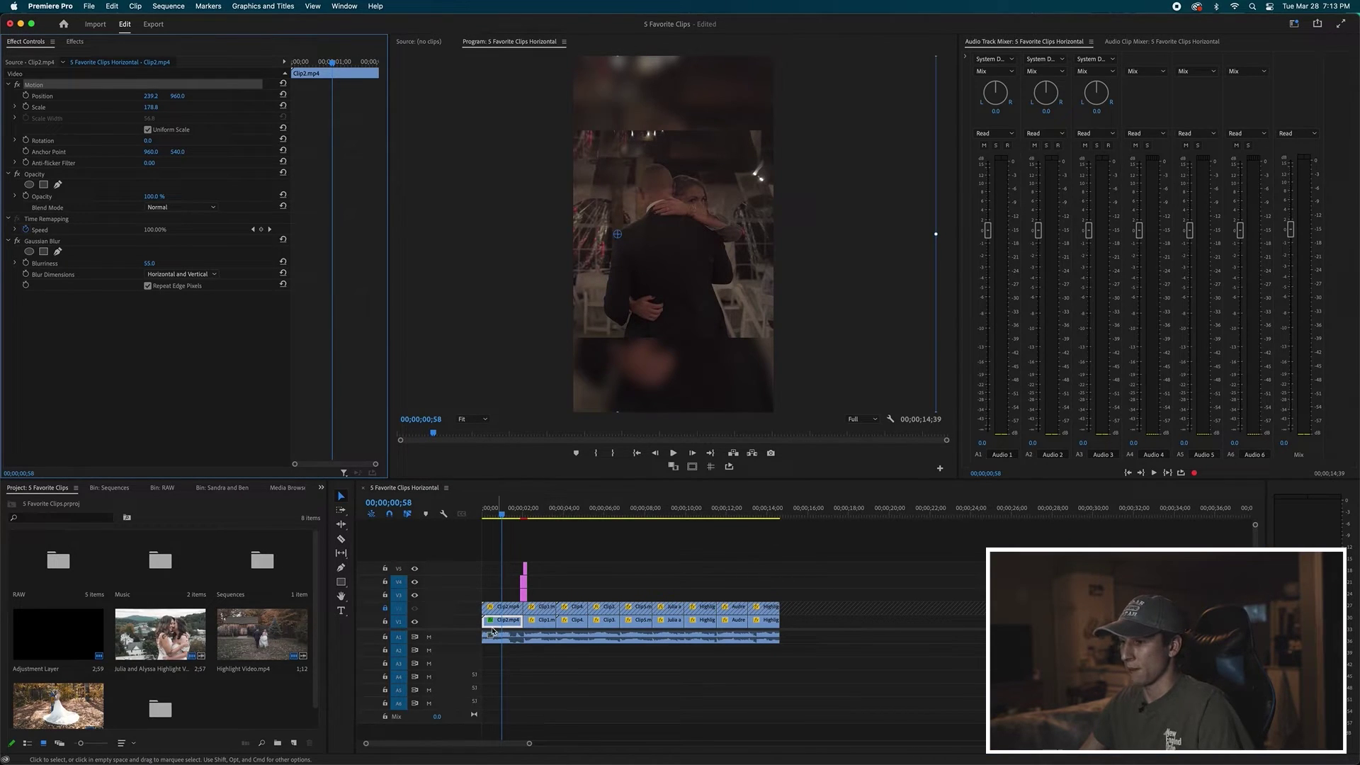
pyautogui.moveTo(800, 623); pyautogui.dragTo(552, 622)
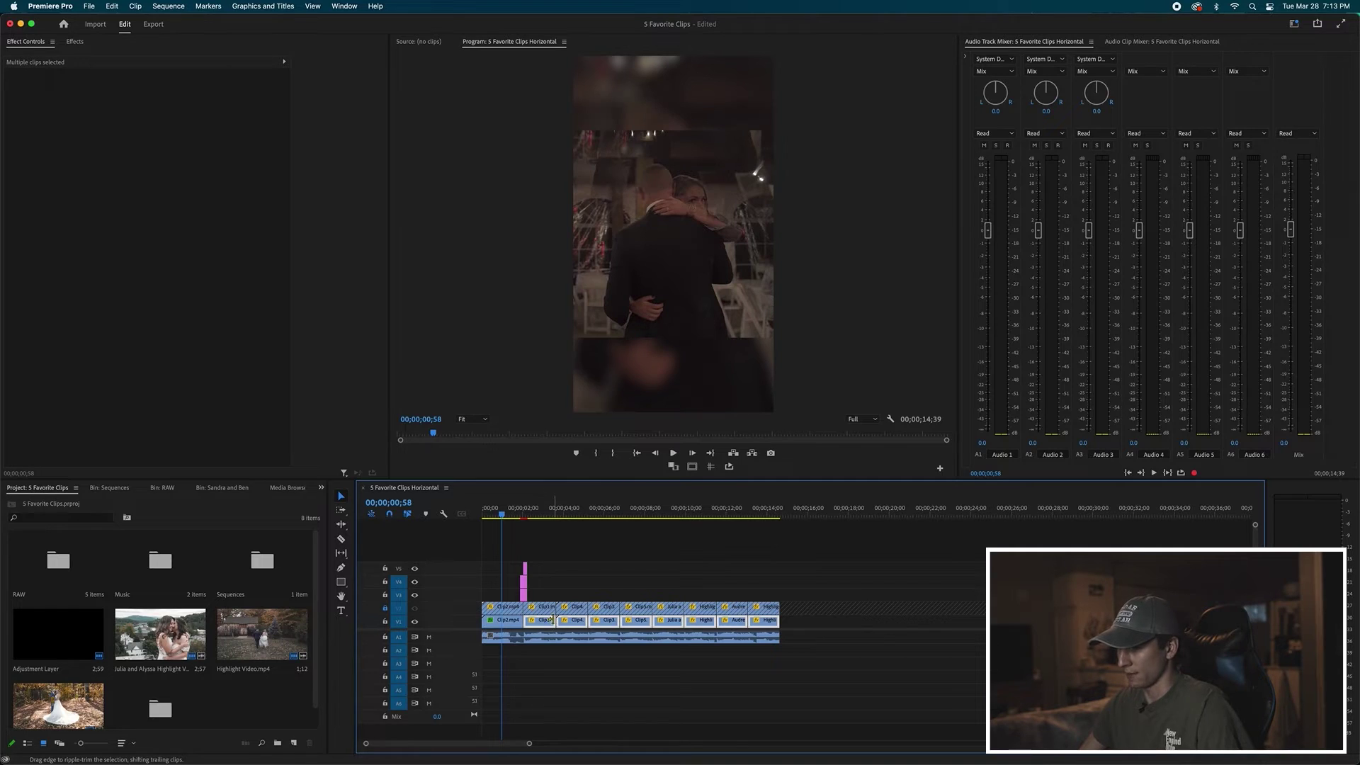
pyautogui.moveTo(549, 513); pyautogui.dragTo(501, 536)
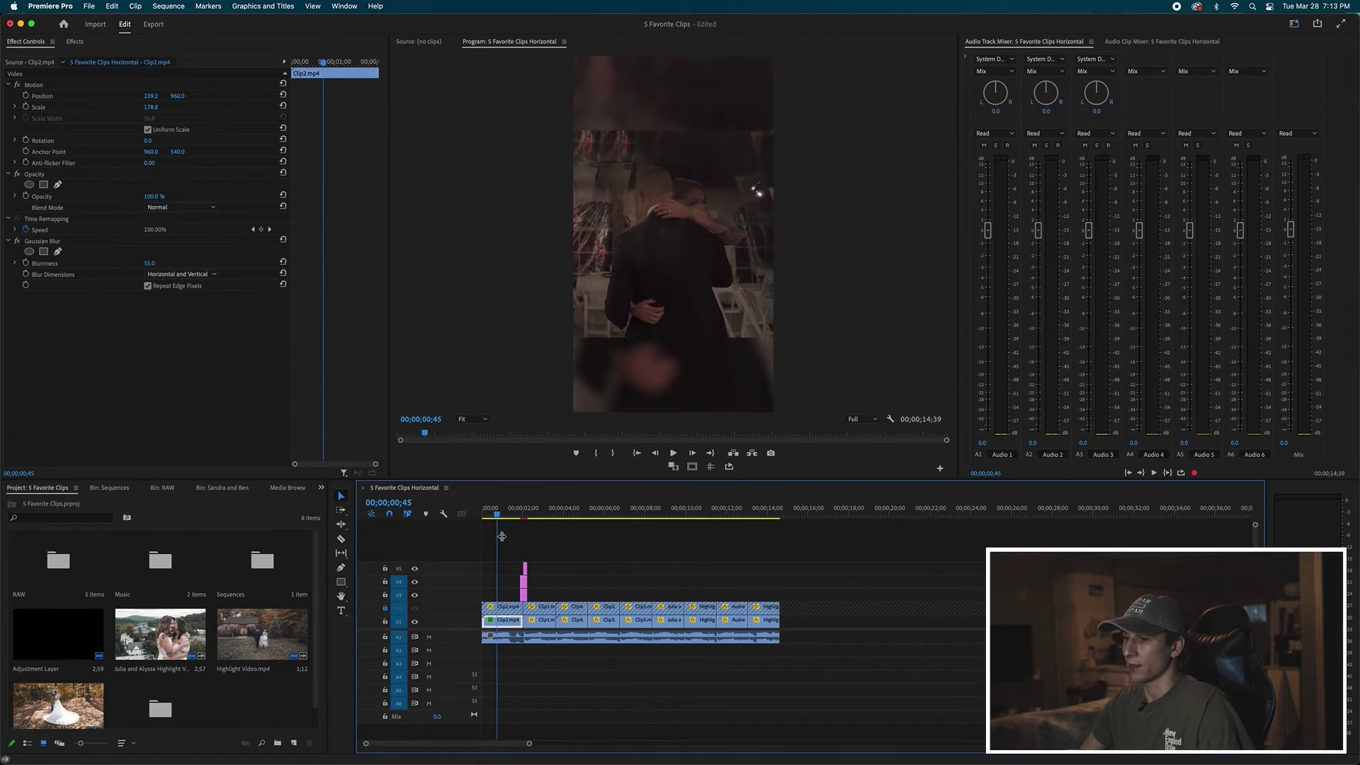
# Copy Clip2's Gaussian Blur onto all V1 background clips and play back the sequence.
pyautogui.click(47, 243)
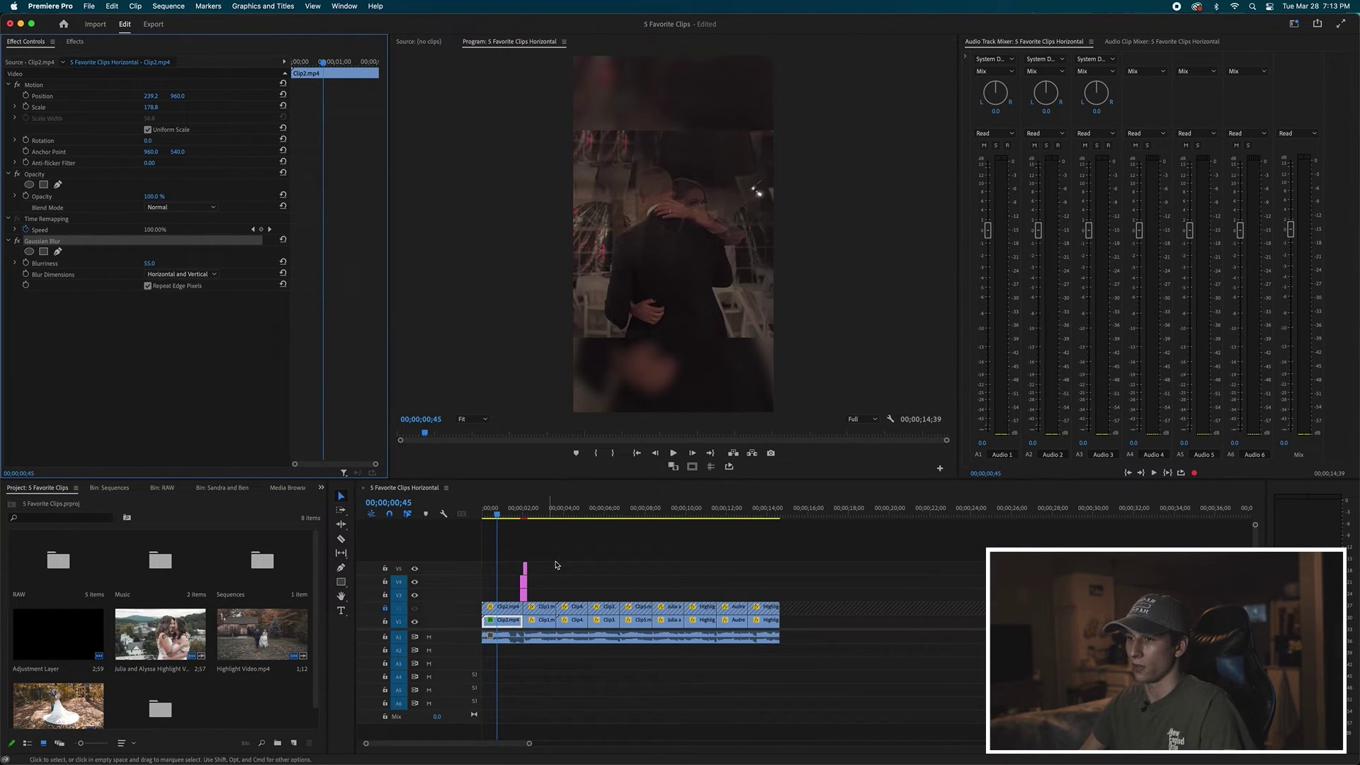
pyautogui.moveTo(814, 634); pyautogui.dragTo(510, 615)
pyautogui.moveTo(557, 508); pyautogui.dragTo(666, 508)
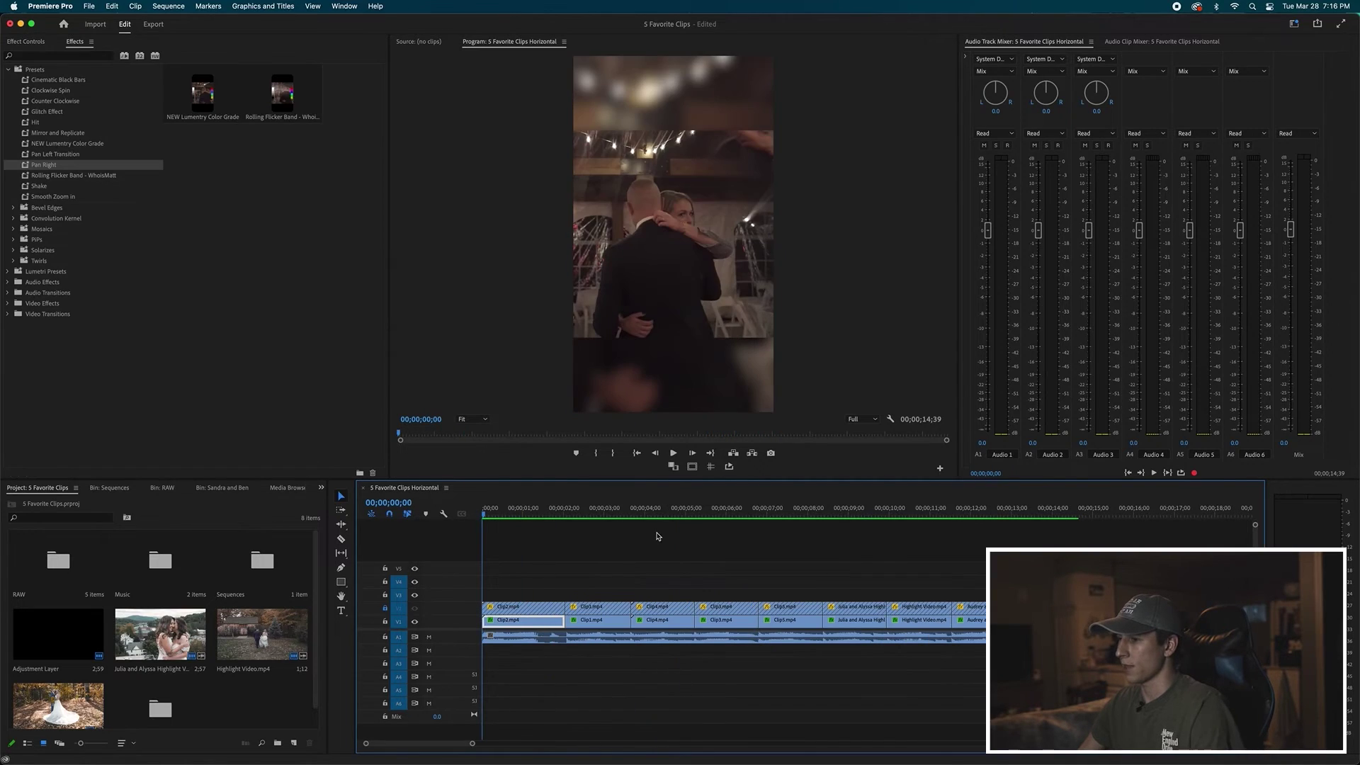
pyautogui.press('space')
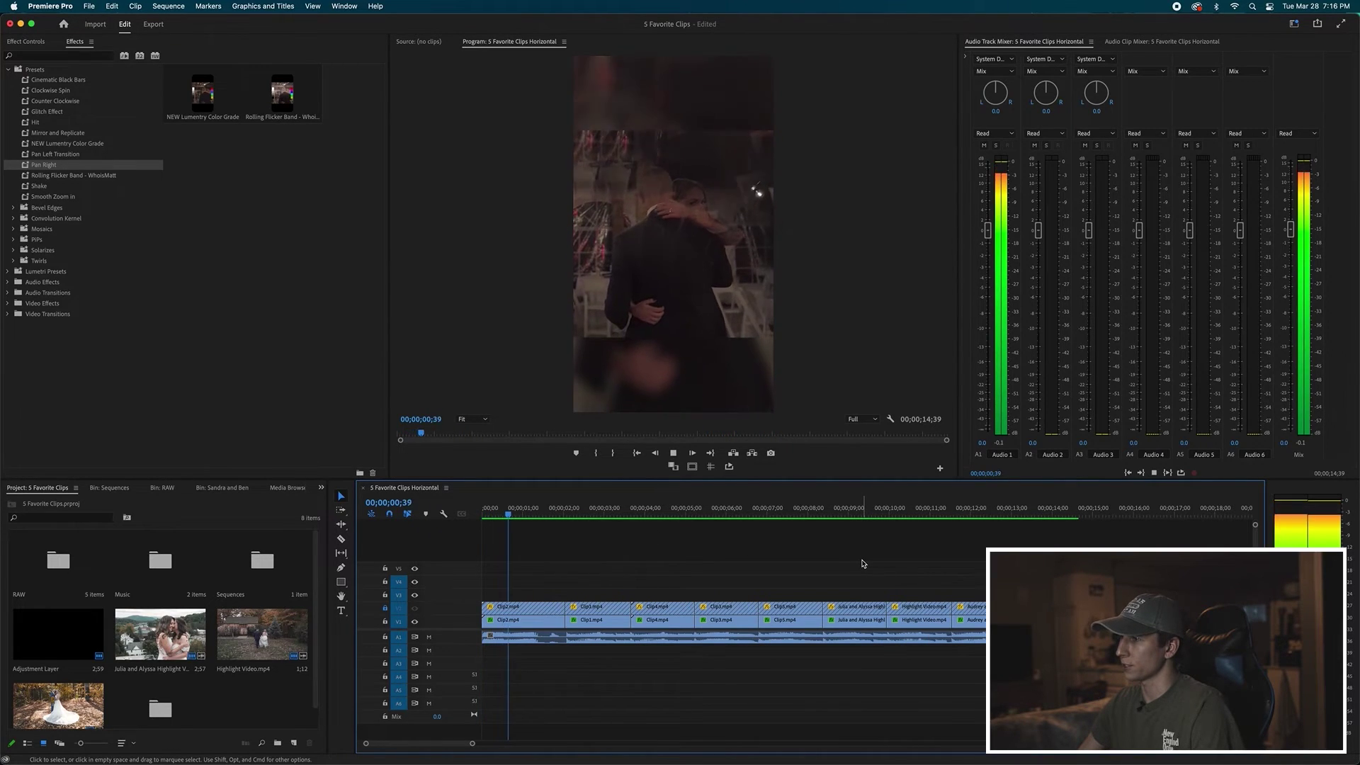